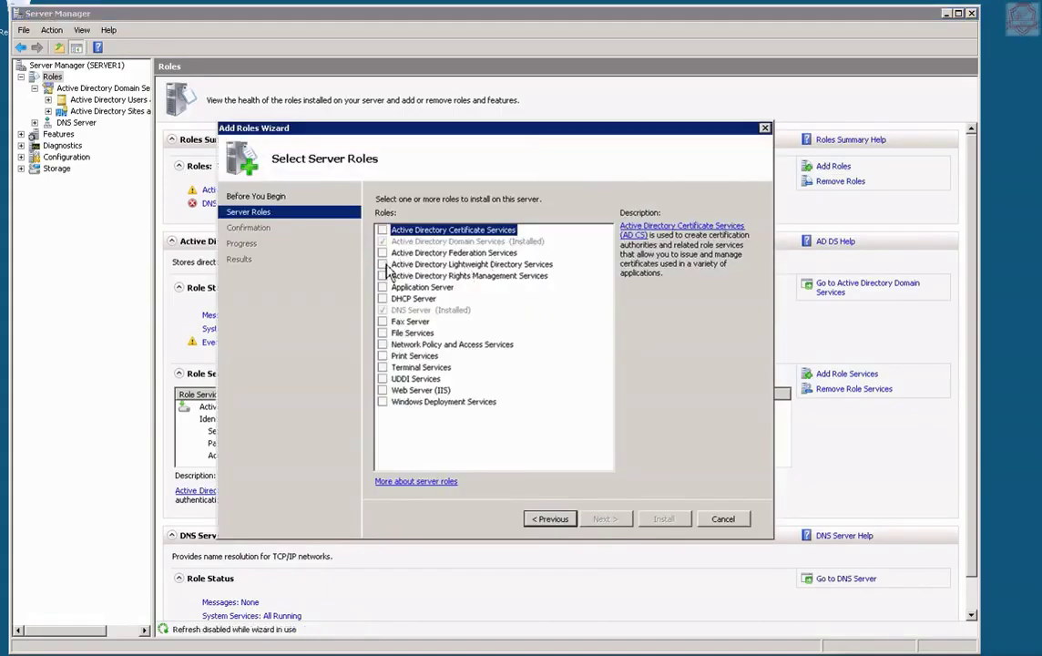
Add and install the Active Directory Lightweight Directory Services role, then close the Add Roles Wizard.
left_click(383, 264)
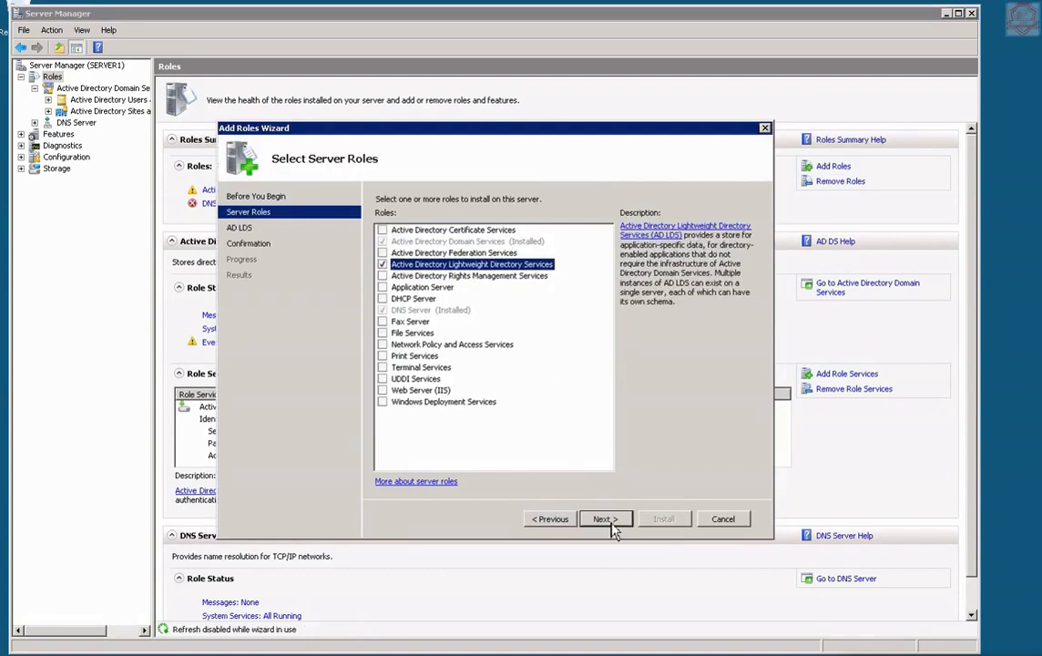
left_click(612, 523)
left_click(610, 521)
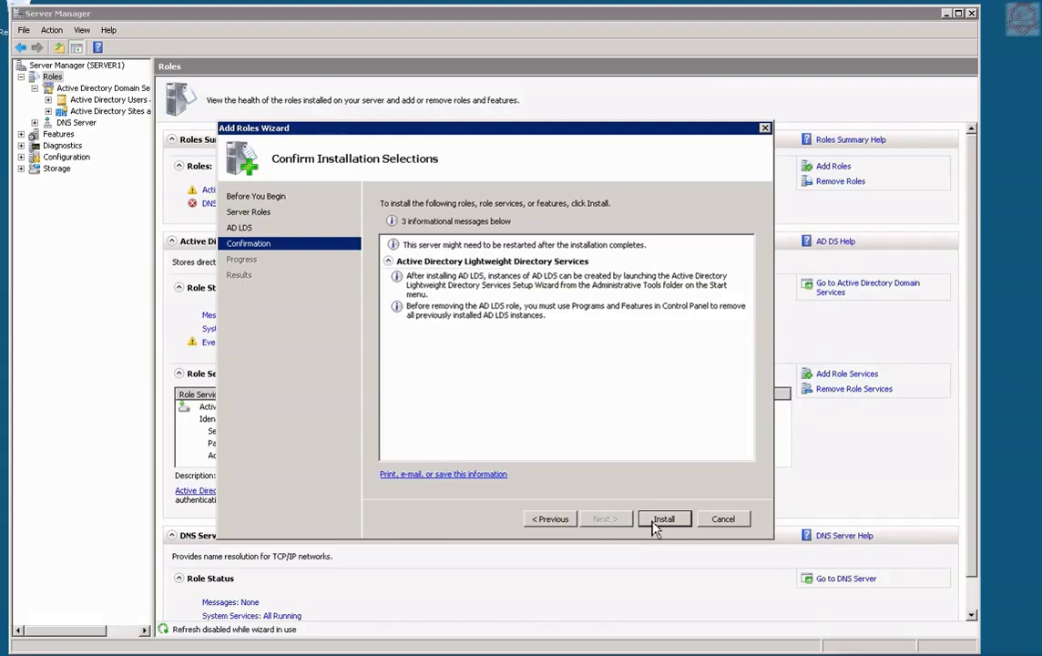
left_click(653, 522)
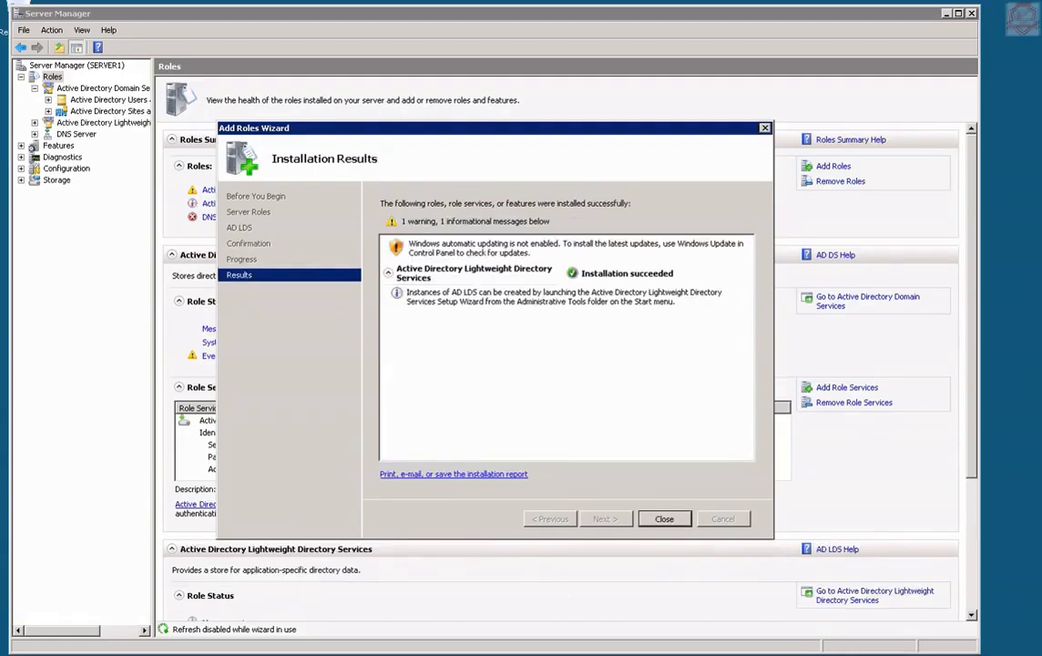
left_click(666, 519)
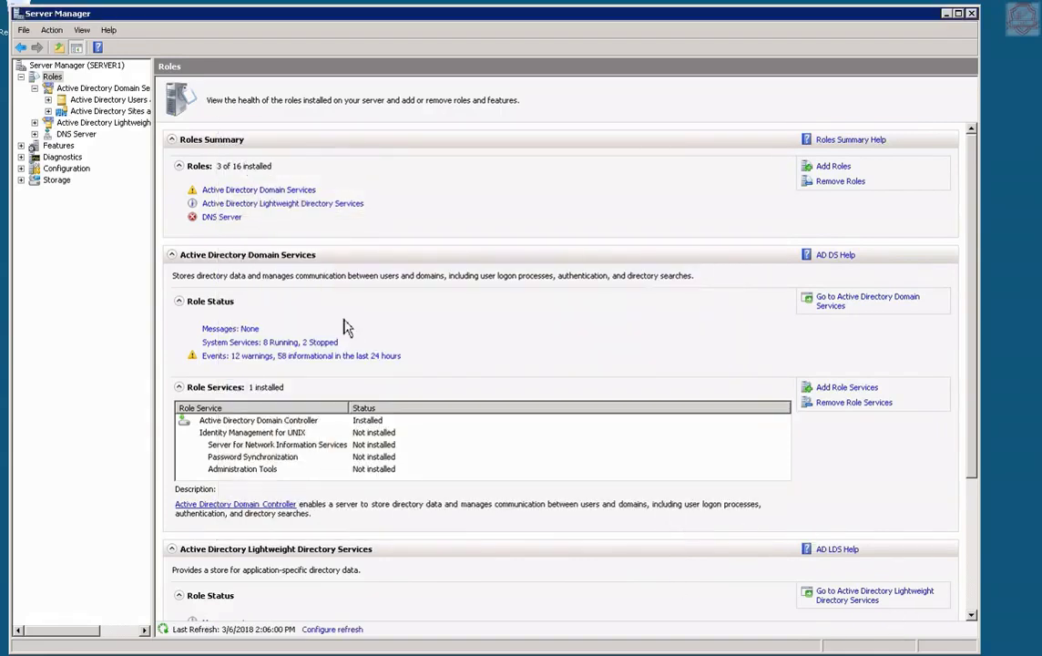
From the AD LDS role page, start a unique AD LDS instance named ourldap.
left_click(307, 205)
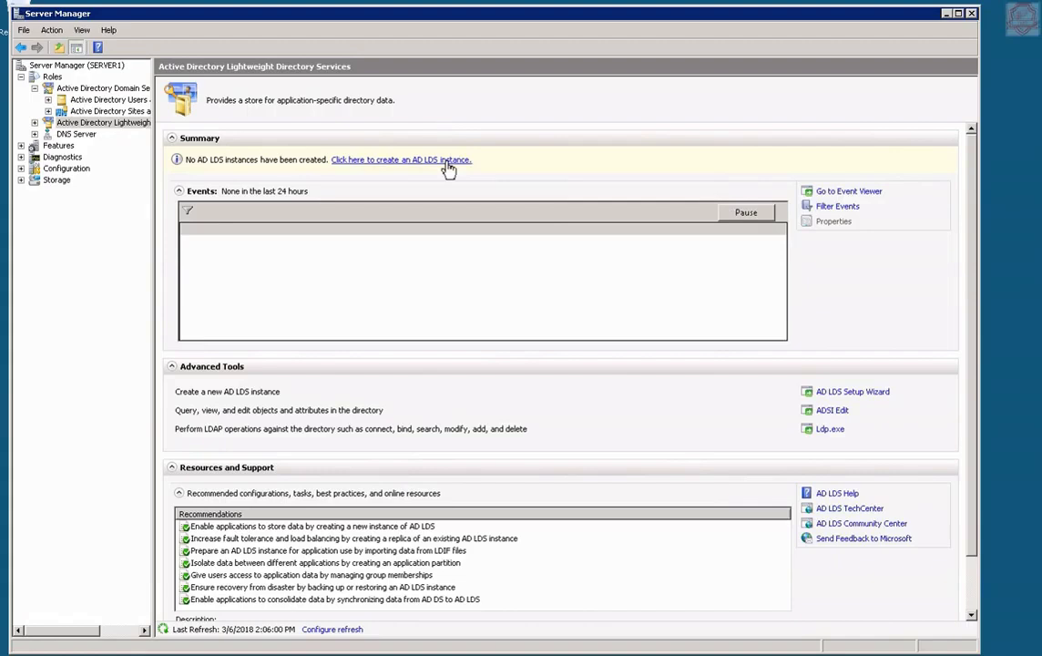
left_click(446, 160)
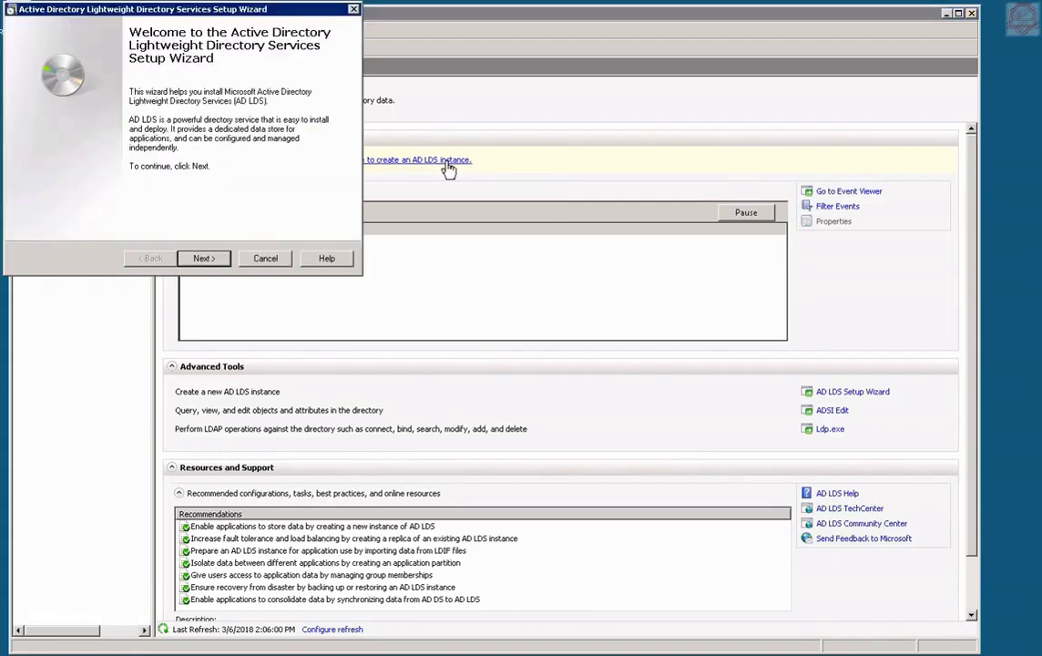
left_click(217, 262)
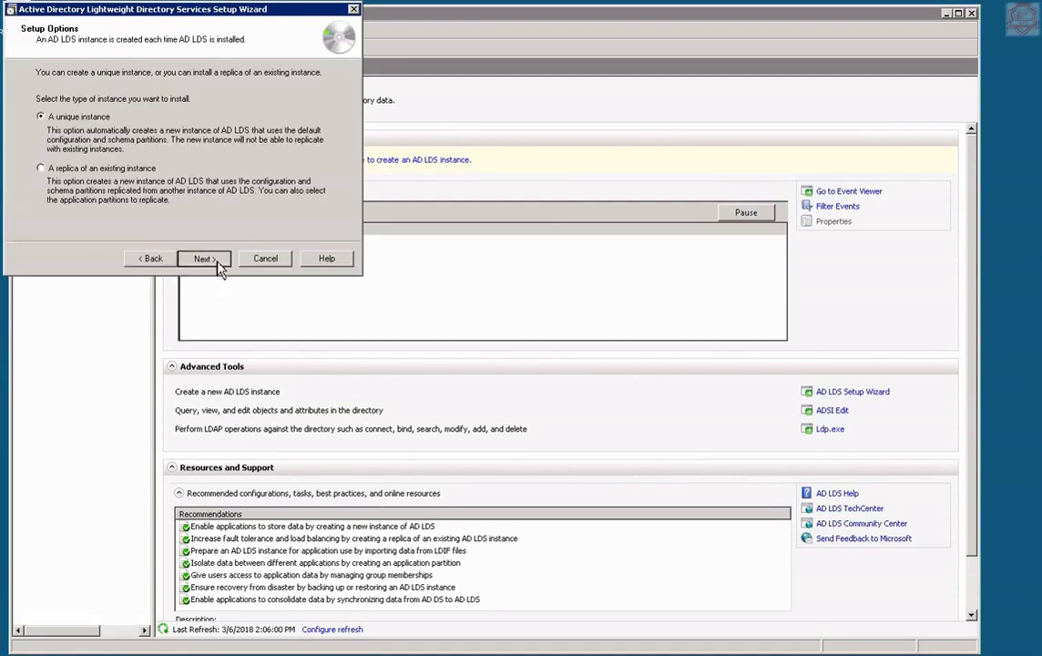
left_click(204, 258)
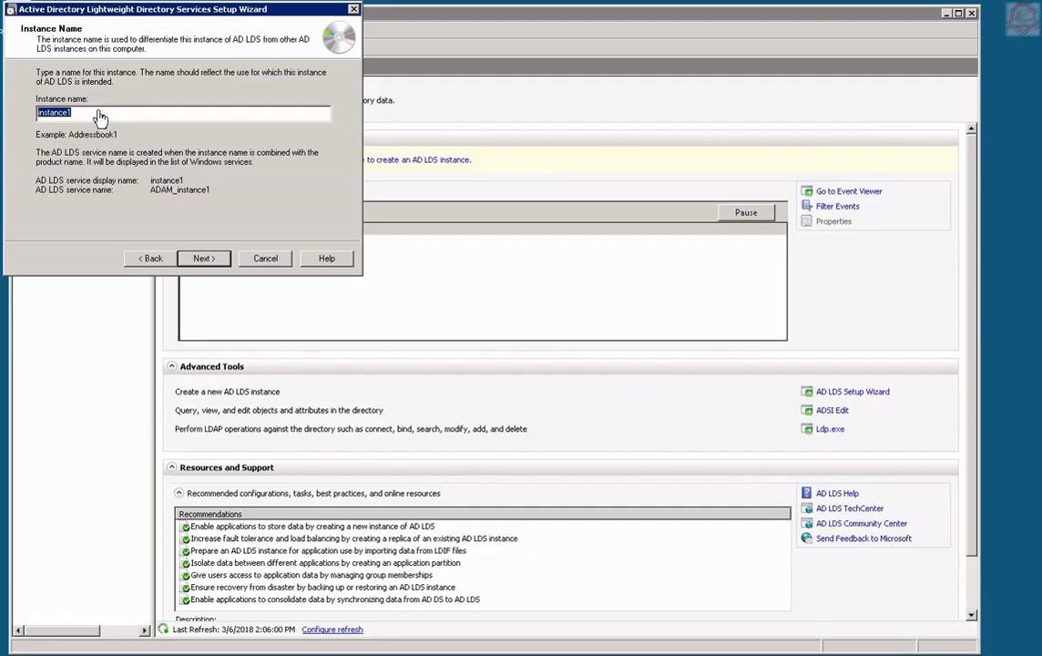
type("o")
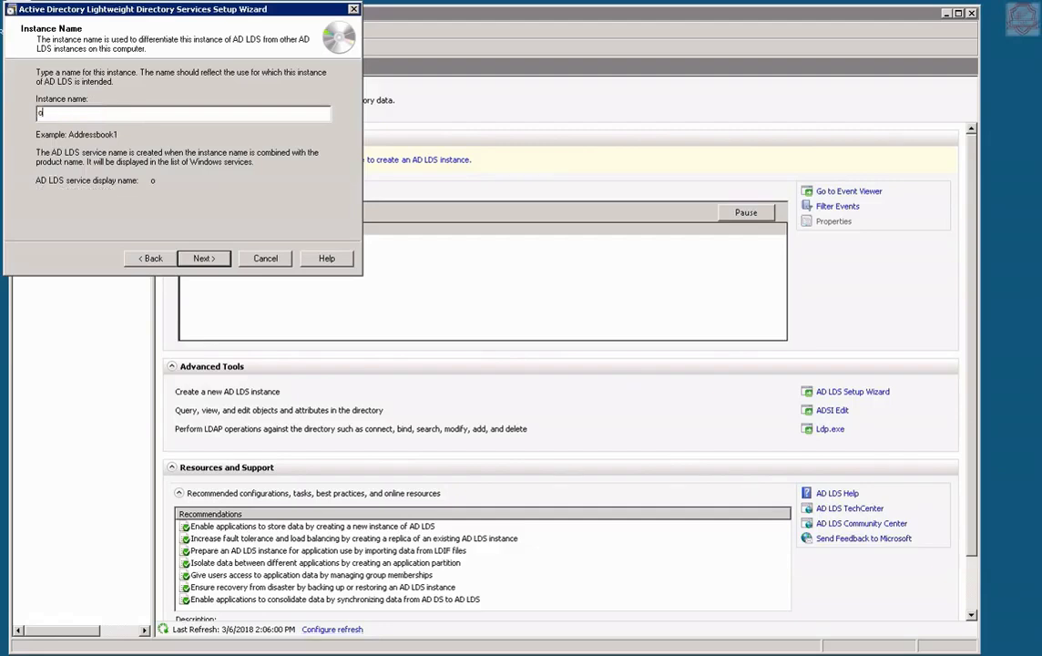
type("ulds")
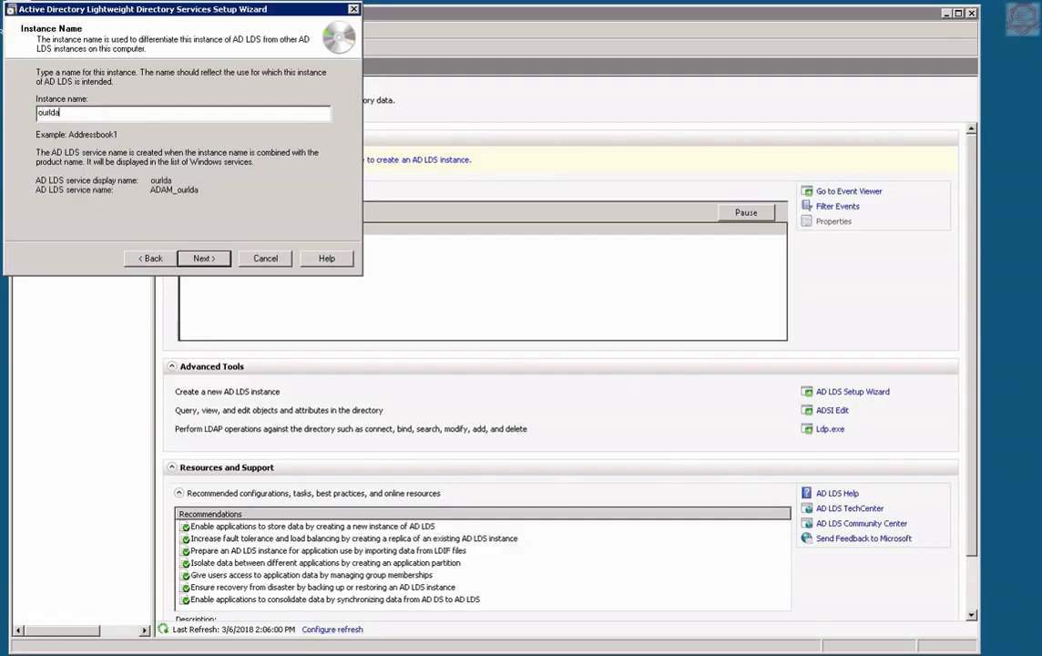
key("Return")
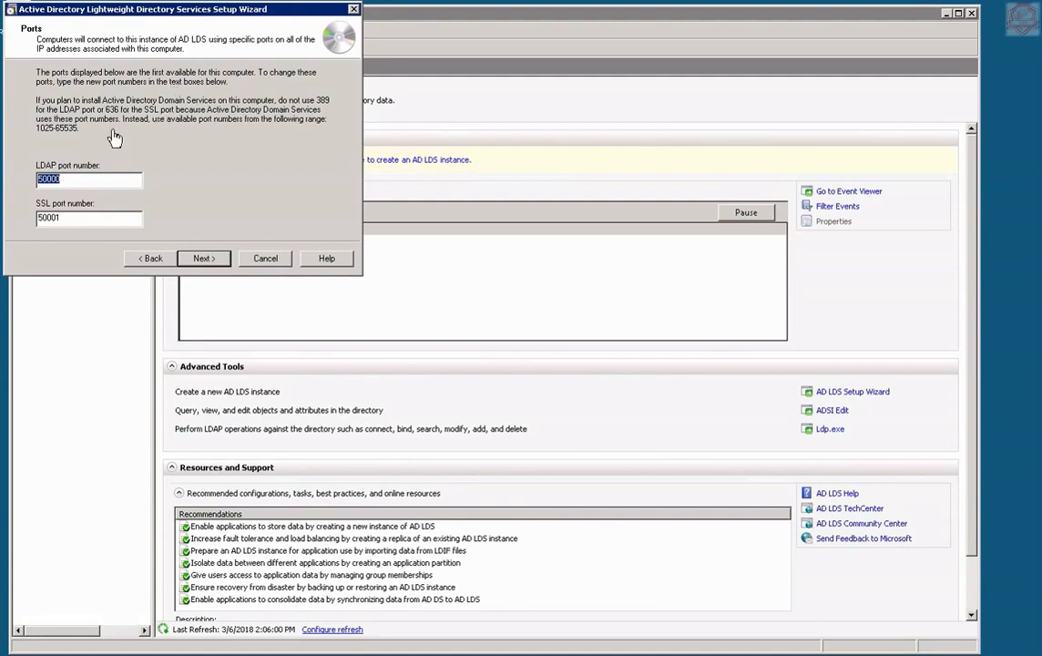
Change the instance ports to LDAP 5389 and SSL 1300.
left_click(84, 180)
key("BackSpace")
key("BackSpace")
key("BackSpace")
key("BackSpace")
type("389")
key("Tab")
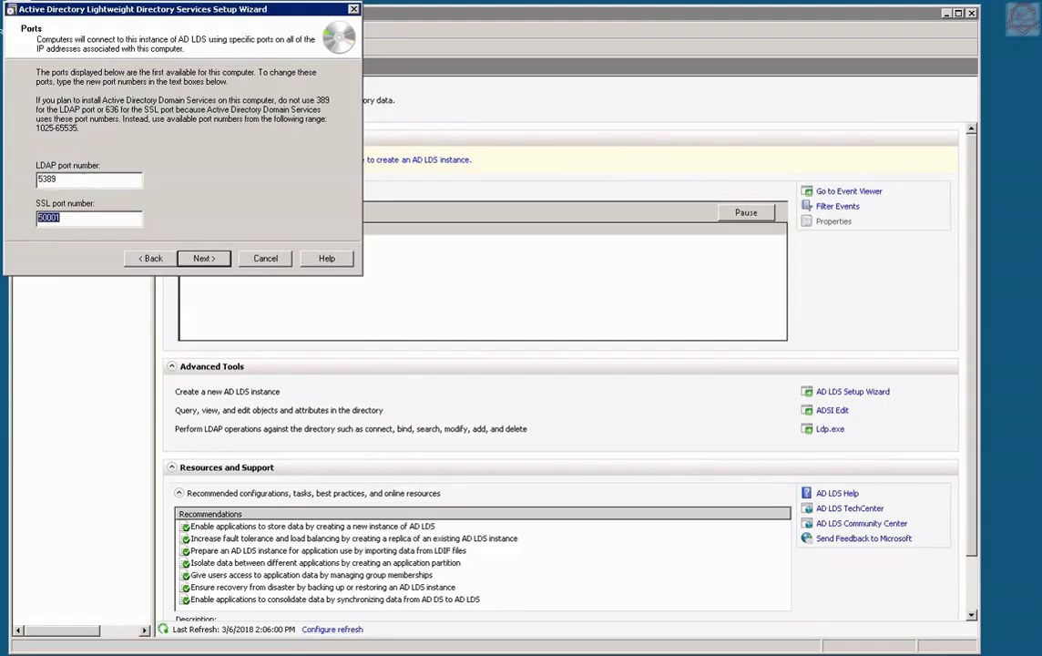
type("1200")
double_click(49, 218)
type("1300")
left_click(204, 259)
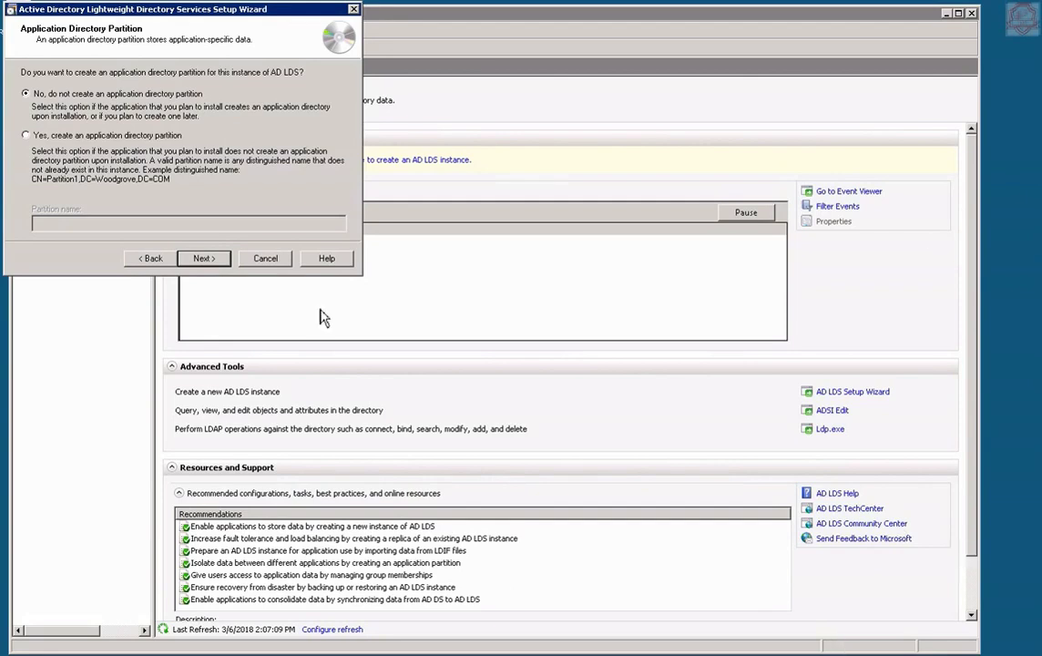
Create an application directory partition named ou=ourldap,dc=pakhtano,dc=local.
left_click(81, 136)
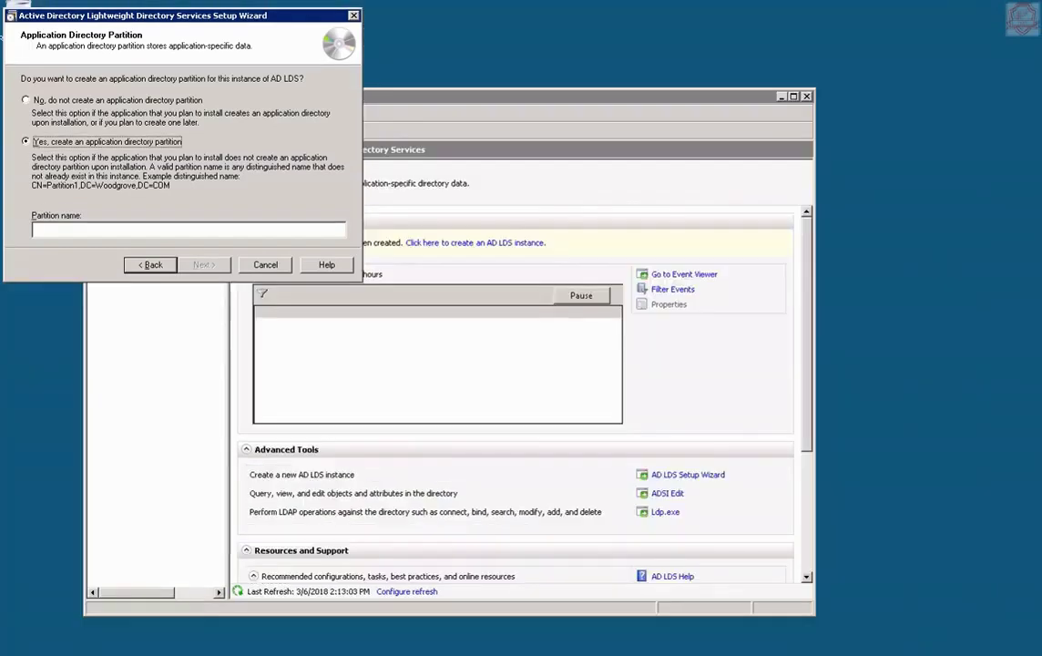
left_click(88, 233)
type("k")
key("BackSpace")
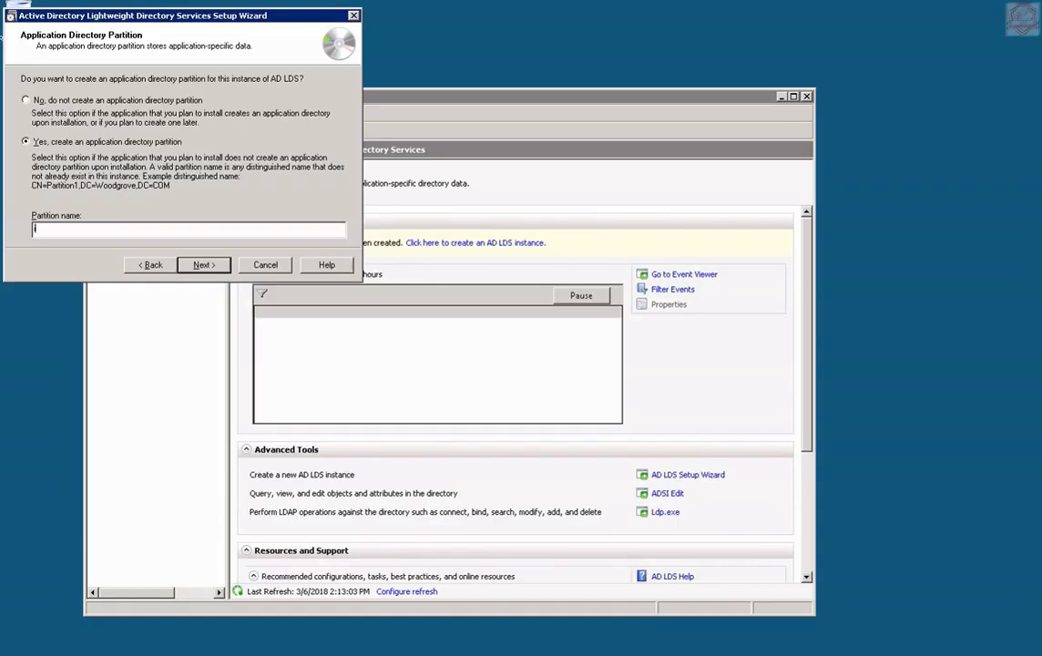
type("ou")
type("=ourldap,")
type("dc=pakhtano")
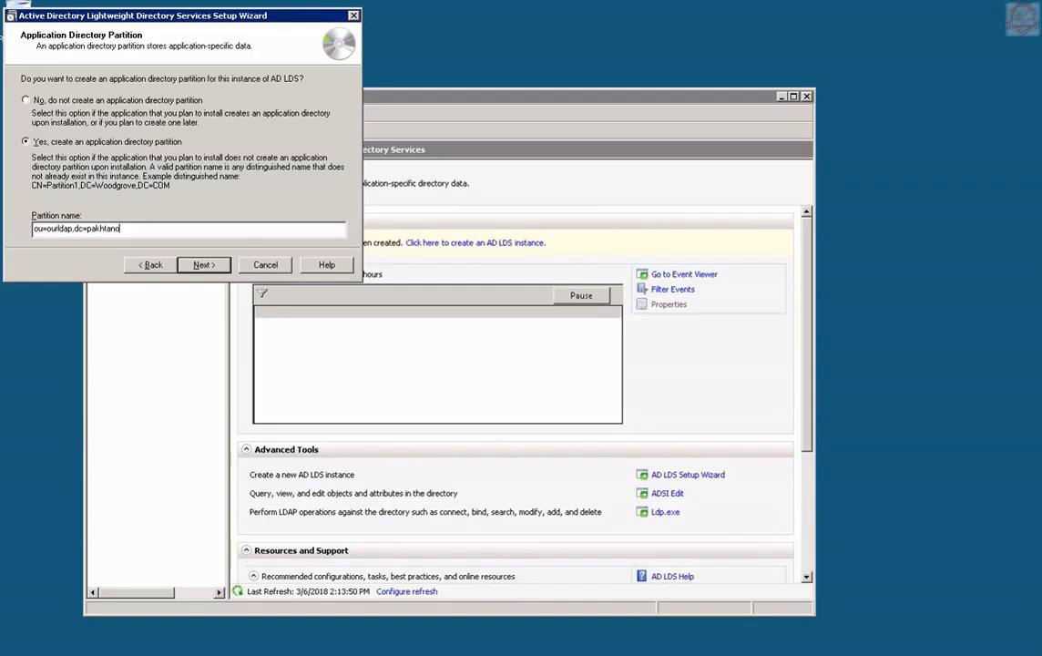
type(",dc=local")
Accept the partition name, default data file locations and the Network service account.
left_click(206, 270)
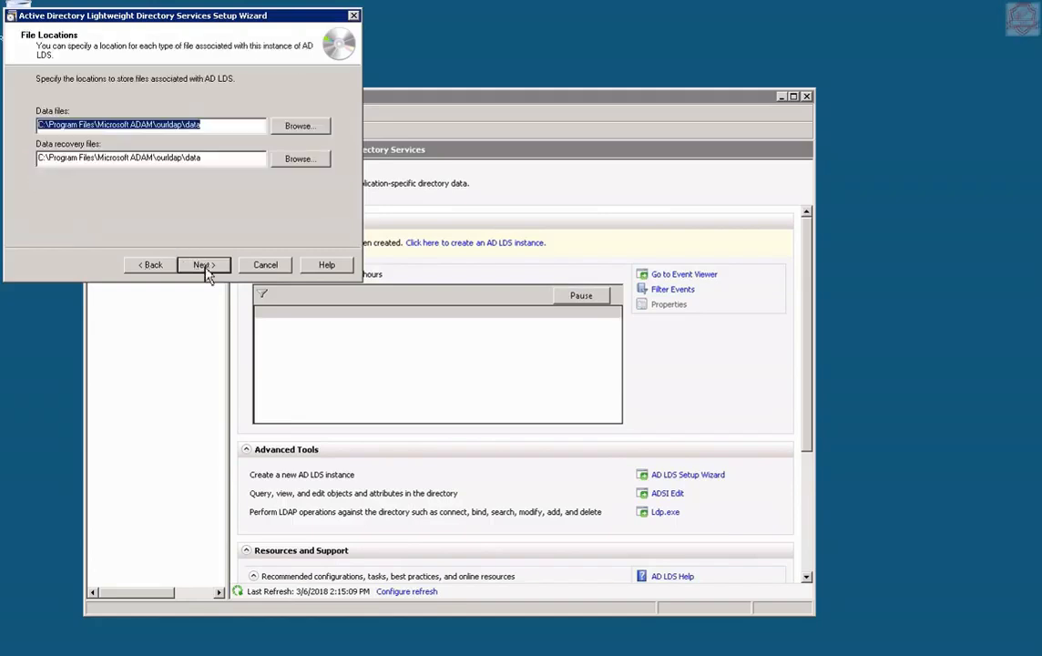
left_click(205, 266)
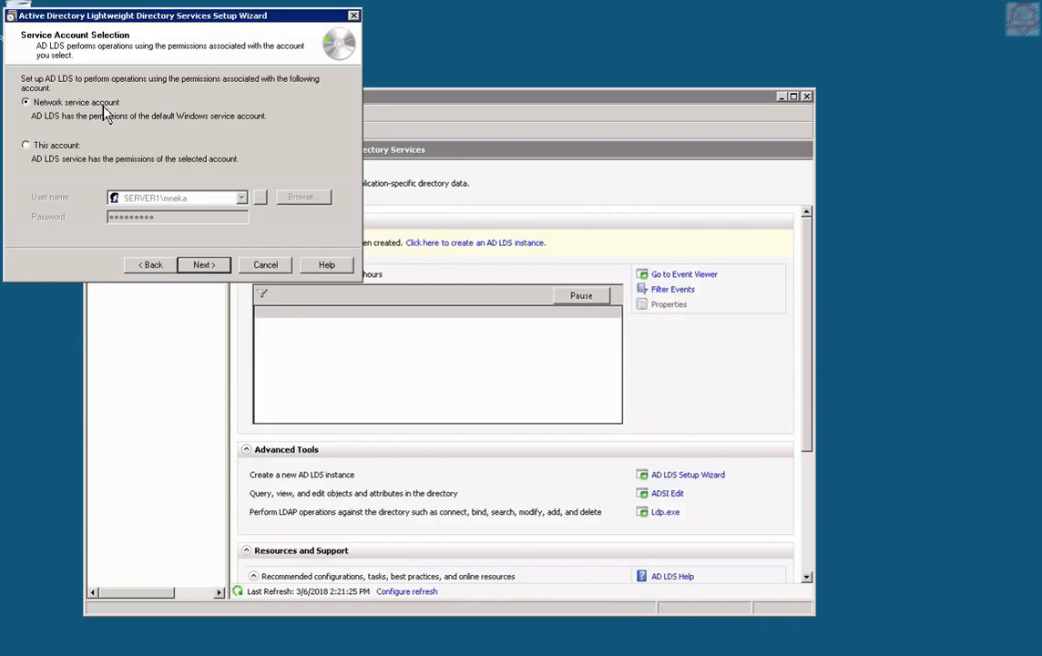
left_click(202, 265)
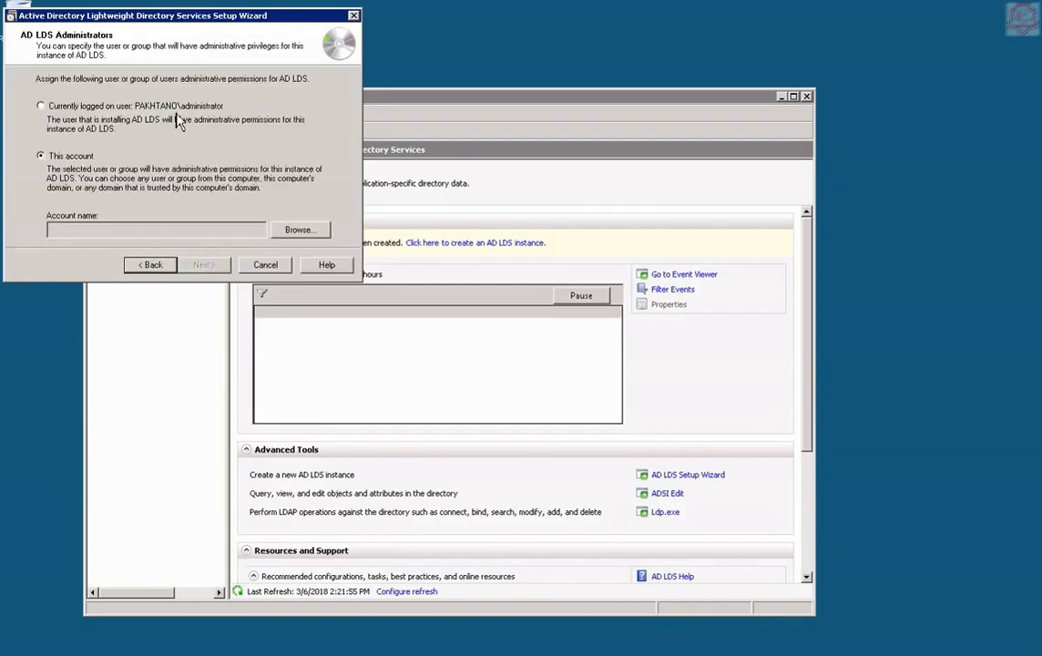
Find and select the PAKHTANO\ldap_admins group as the AD LDS administrators account.
left_click(308, 233)
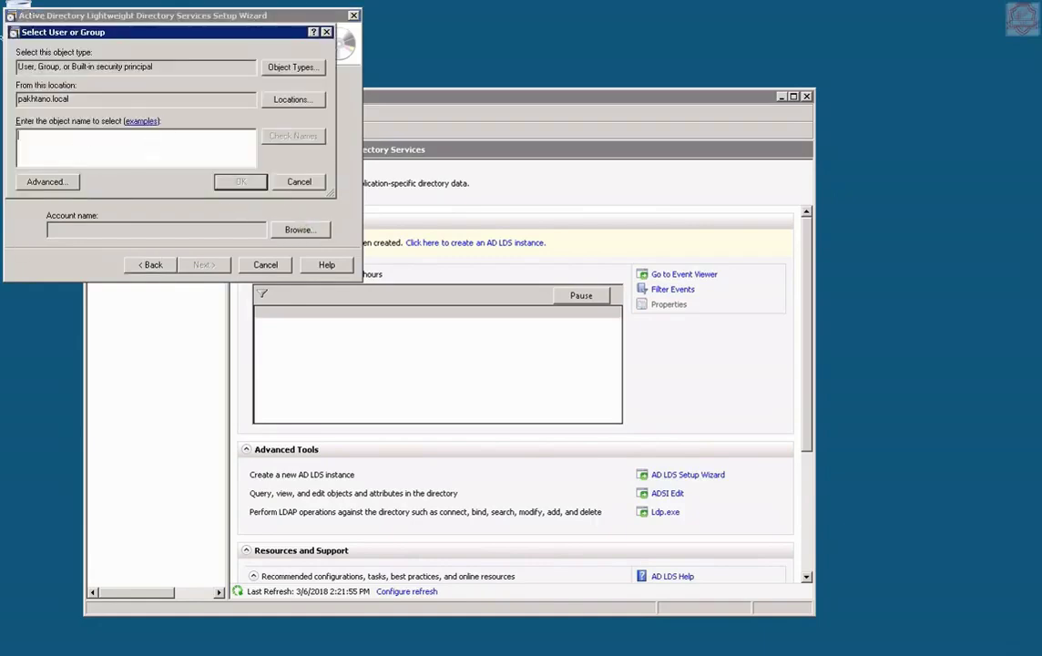
left_click(57, 183)
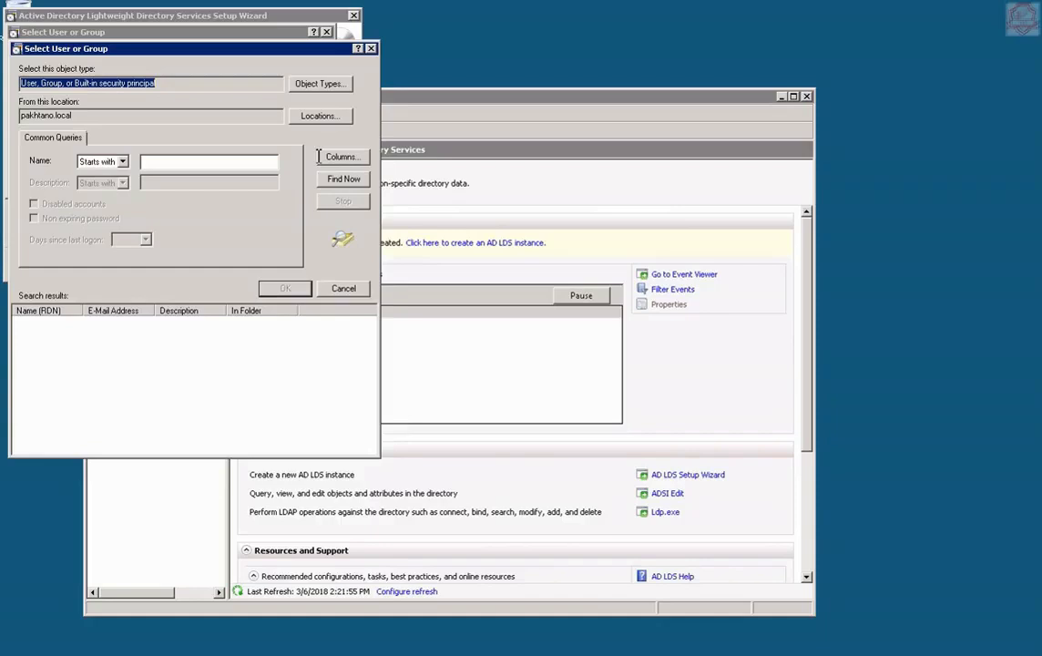
left_click(350, 181)
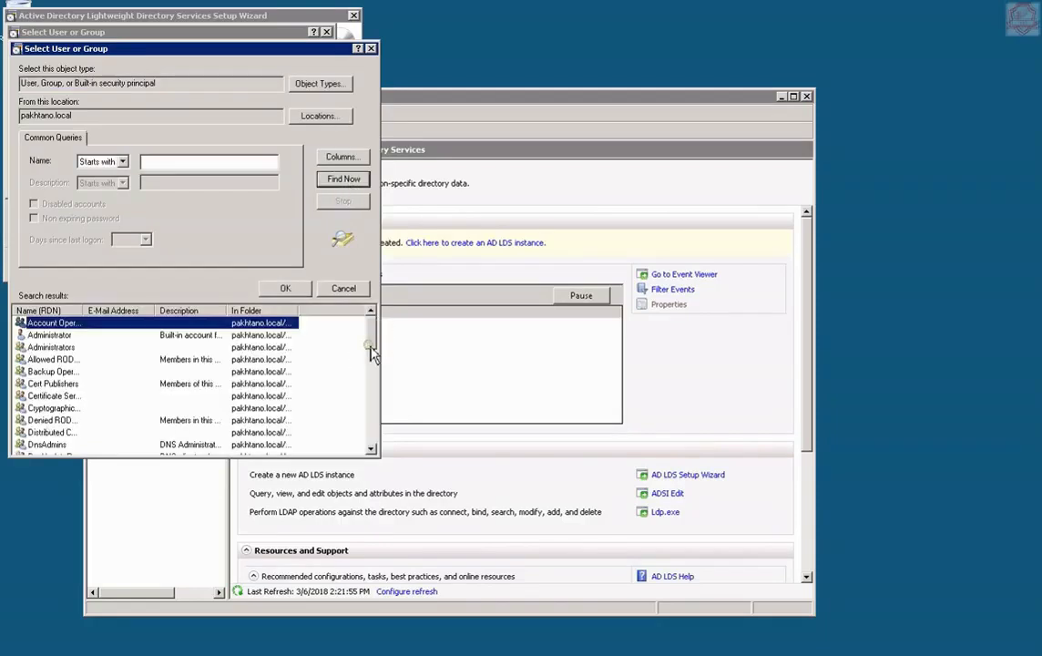
left_click_drag(372, 339, 373, 405)
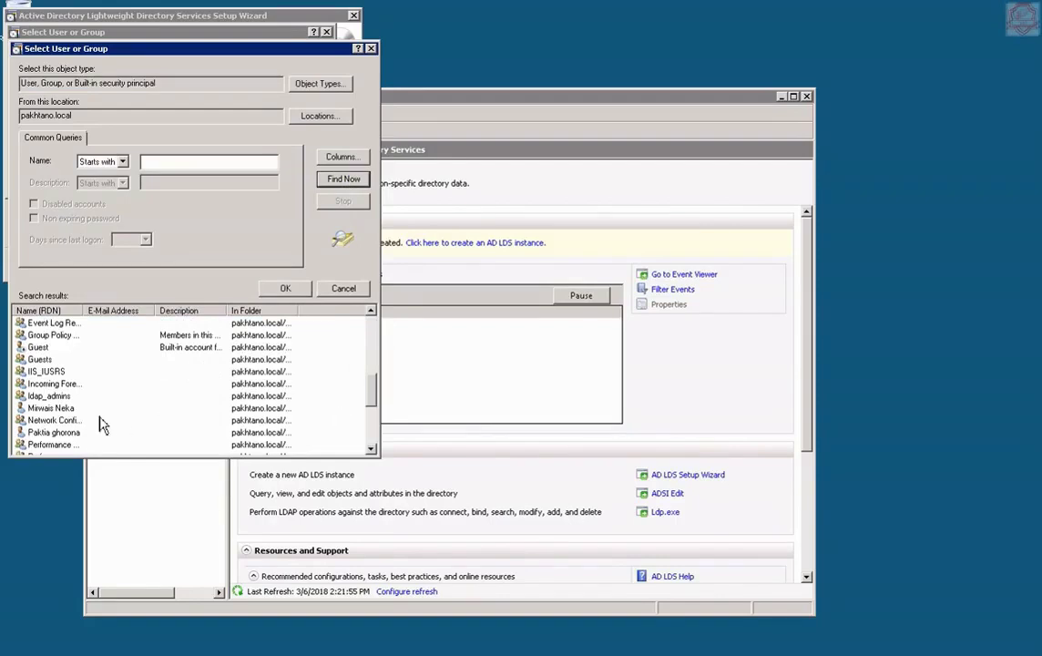
double_click(36, 398)
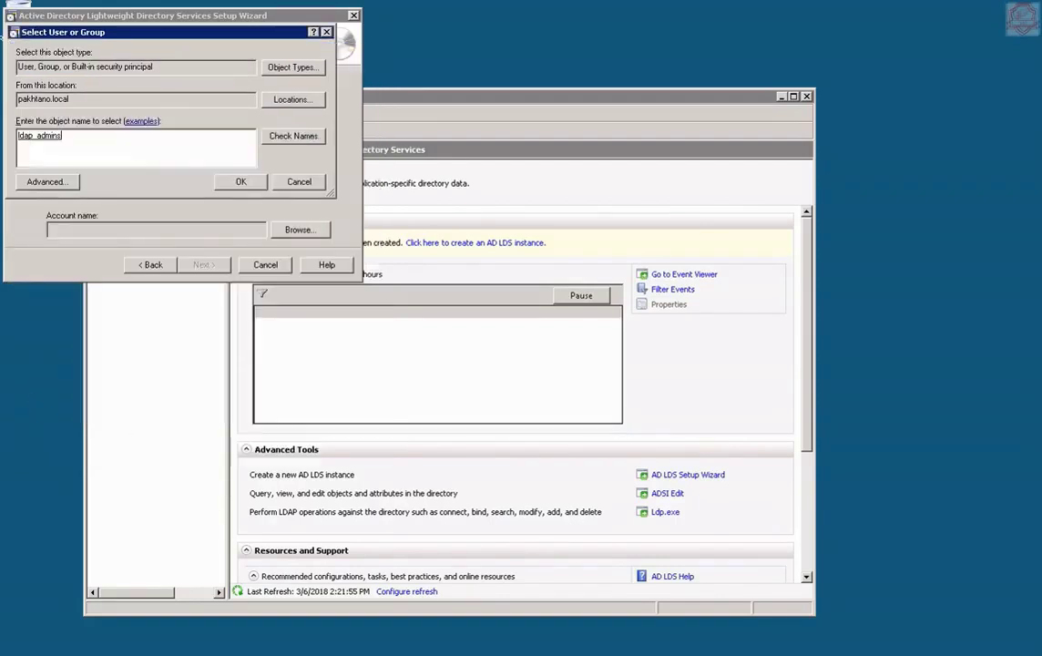
left_click(238, 182)
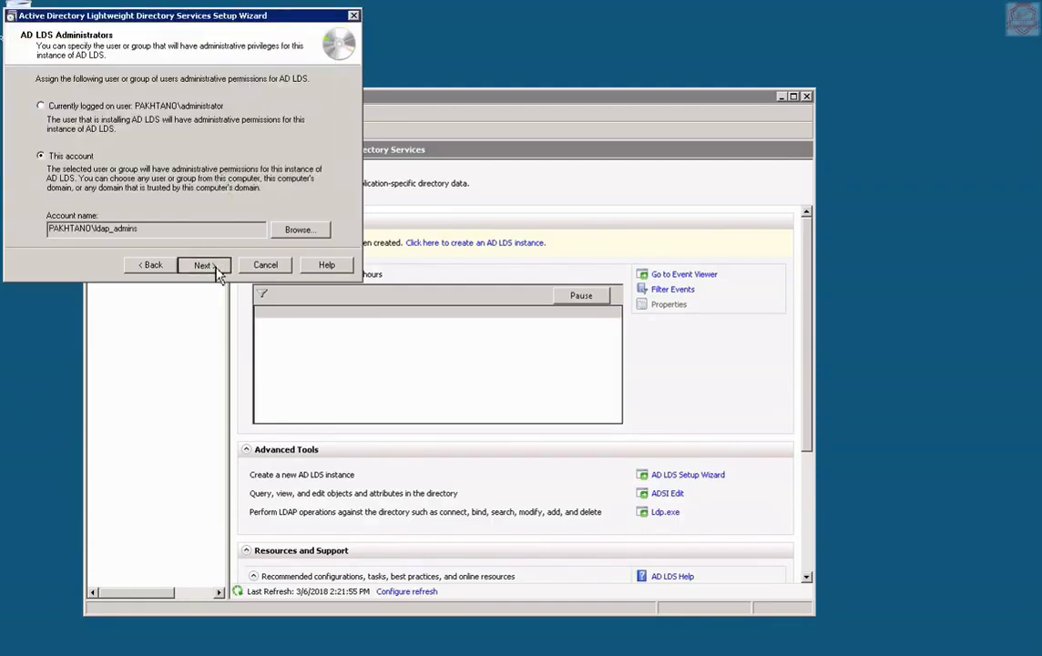
left_click(217, 272)
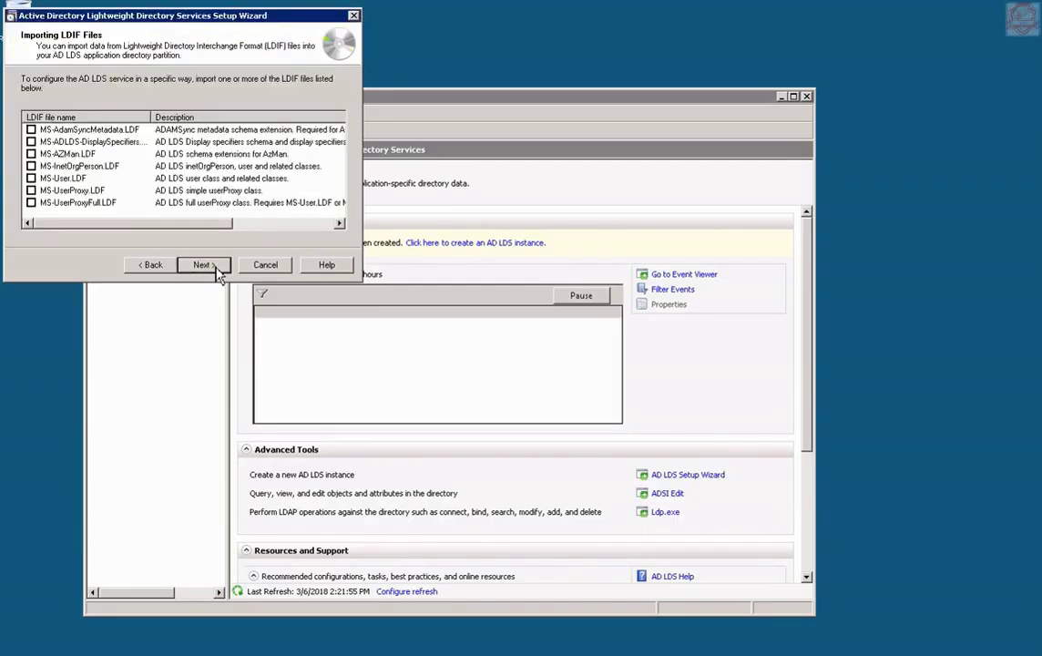
Mark the LDIF files from MS-AdamSyncMetadata through MS-UserProxyFull for import.
left_click(32, 179)
left_click(32, 131)
left_click(32, 142)
left_click(32, 154)
left_click(32, 165)
left_click(32, 178)
left_click(32, 190)
left_click(32, 202)
Begin the AD LDS instance installation from the Ready to Install page.
left_click(204, 264)
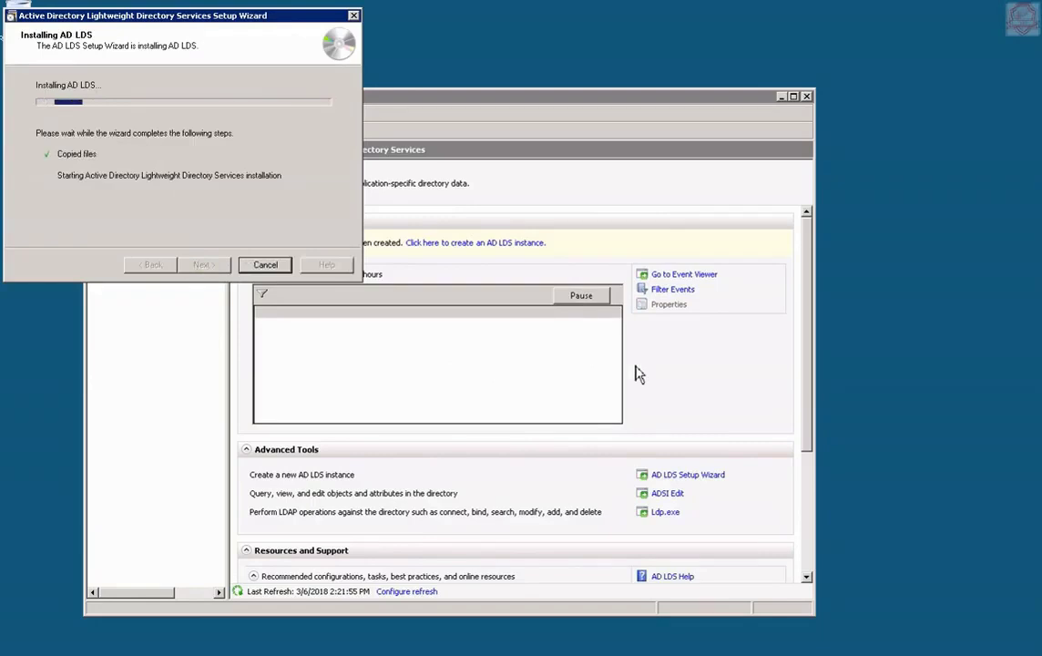
mouse_move(675, 654)
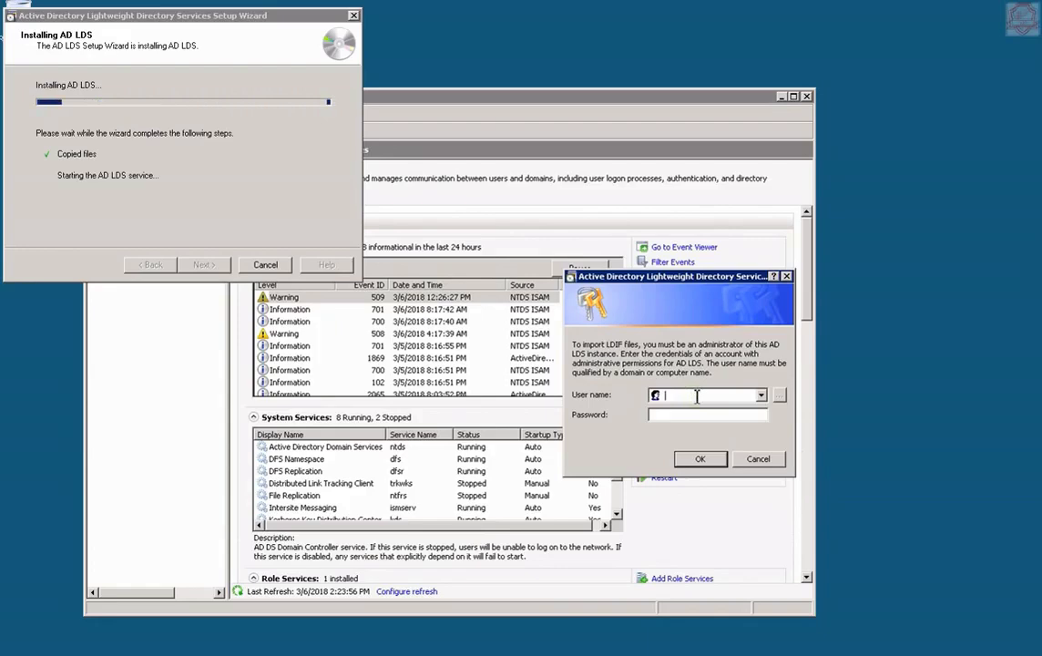
type("meneka")
key("Tab")
type("P")
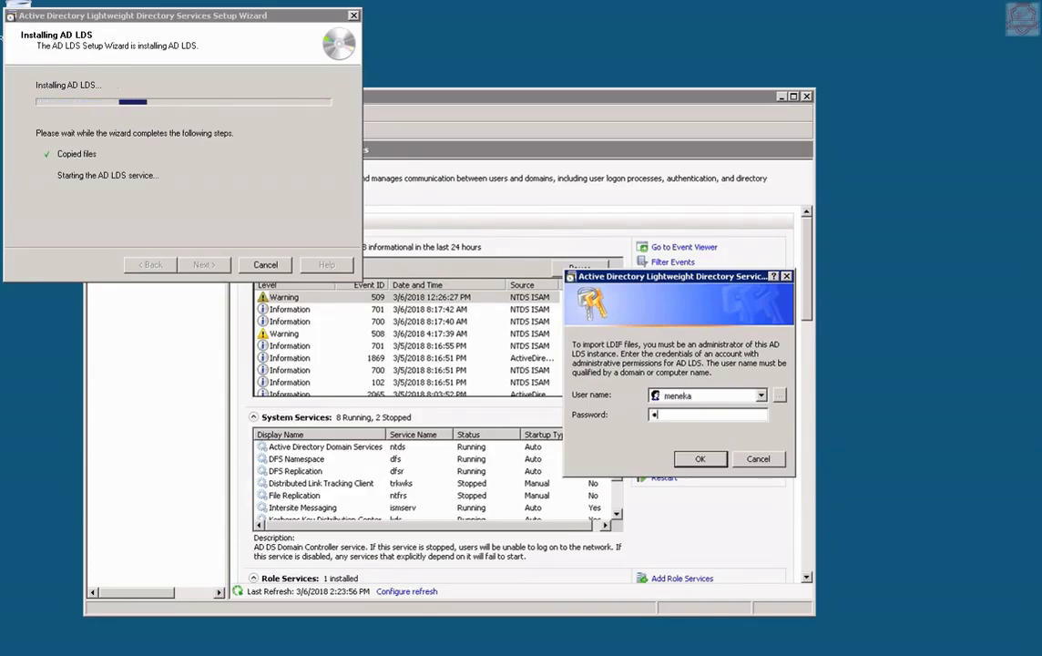
type("assword1")
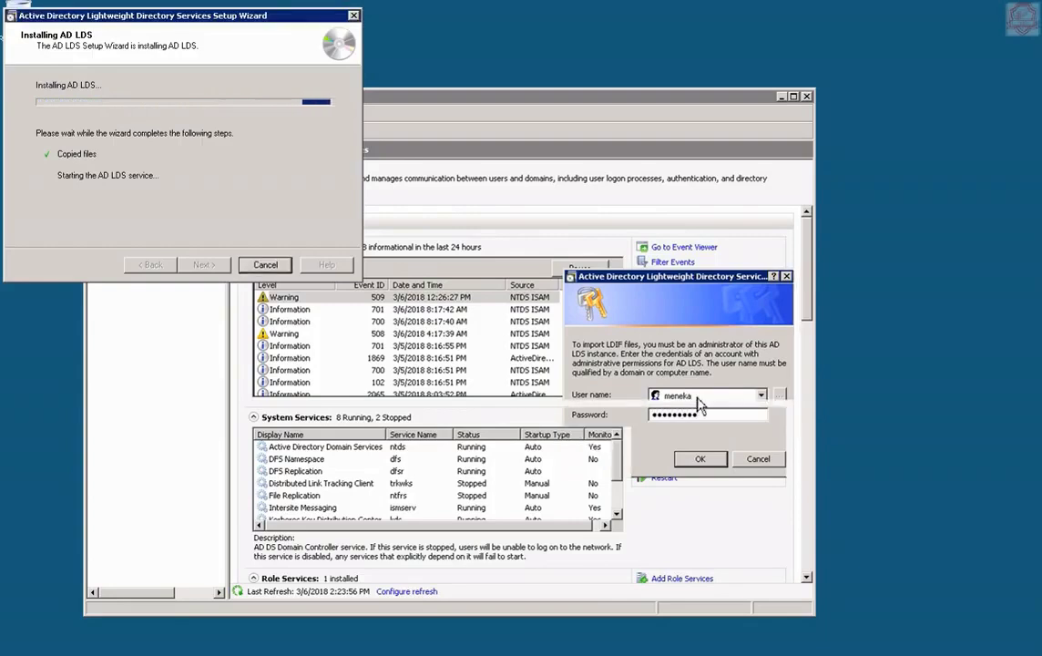
key("Return")
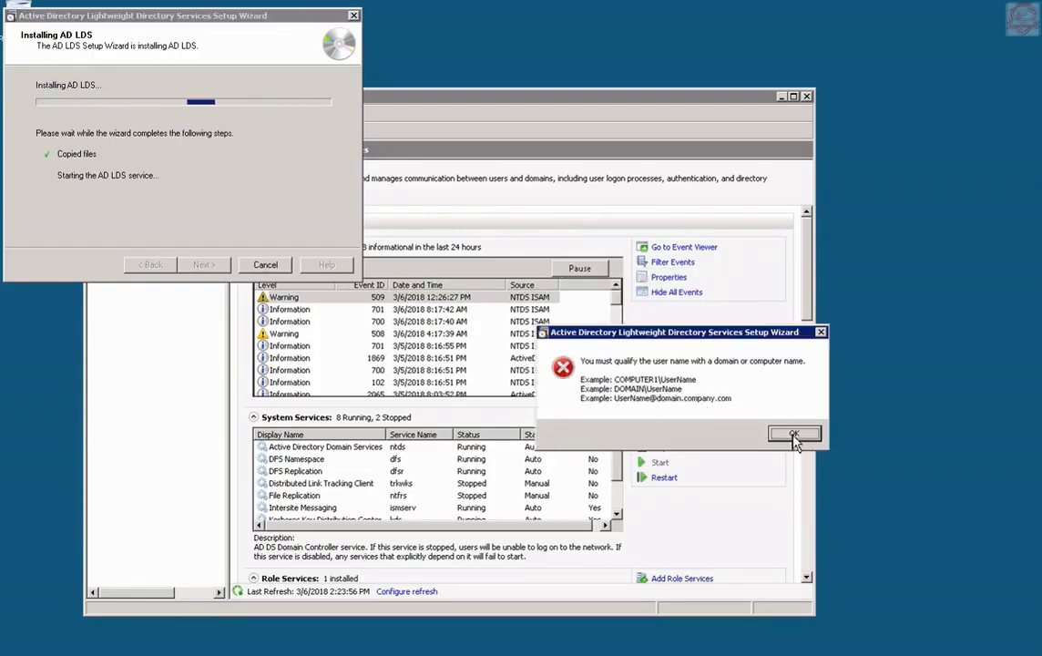
left_click(794, 435)
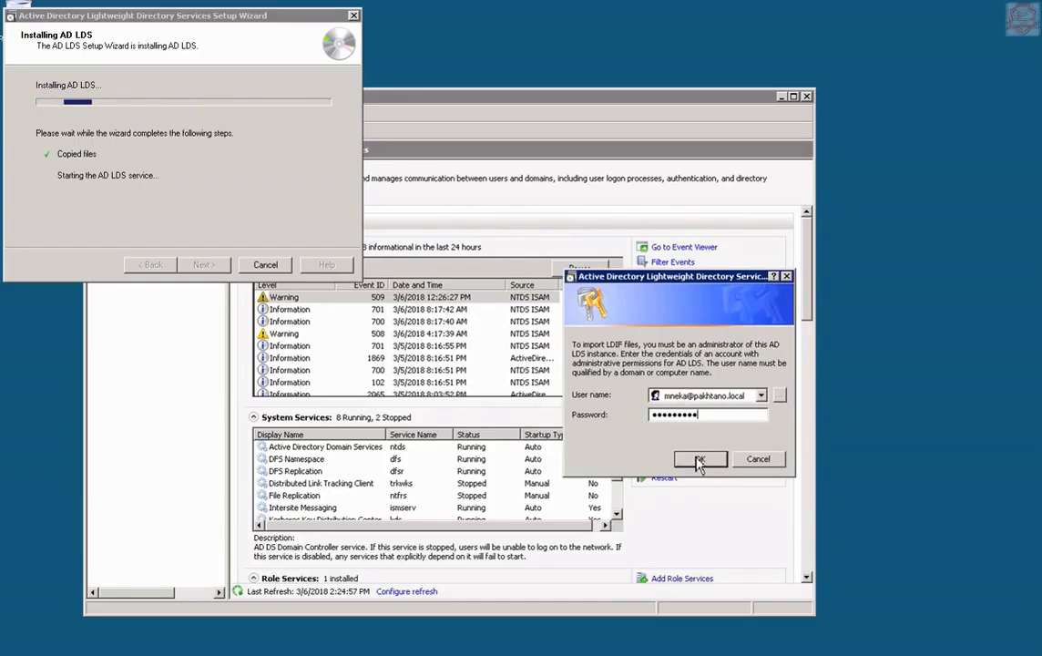
left_click(697, 461)
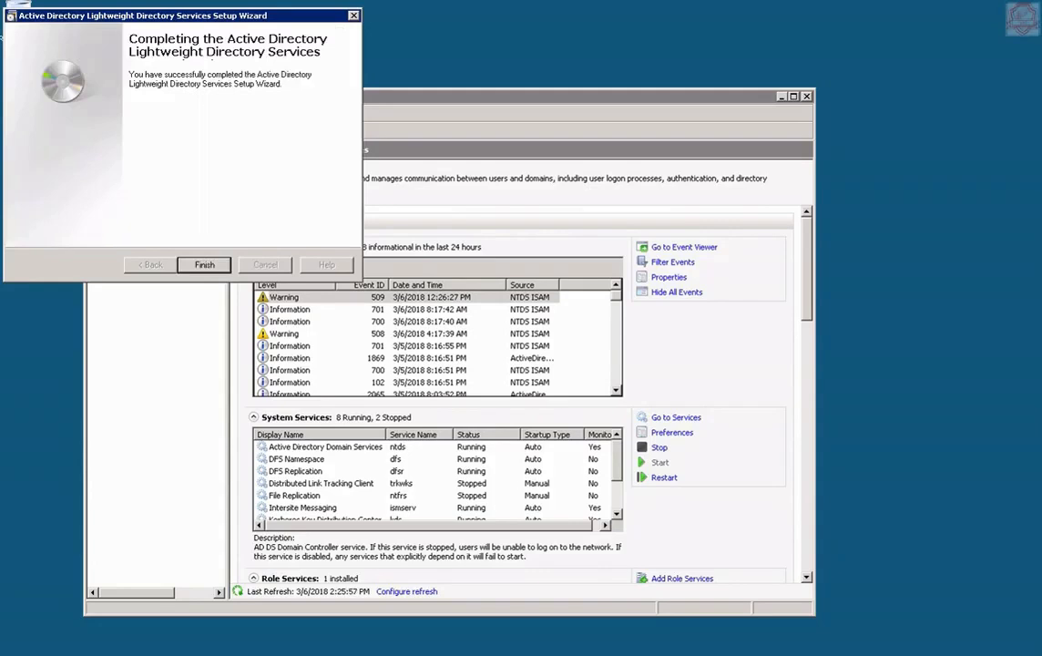
Click Finish on the Completing page to close the AD LDS Setup Wizard.
left_click(205, 265)
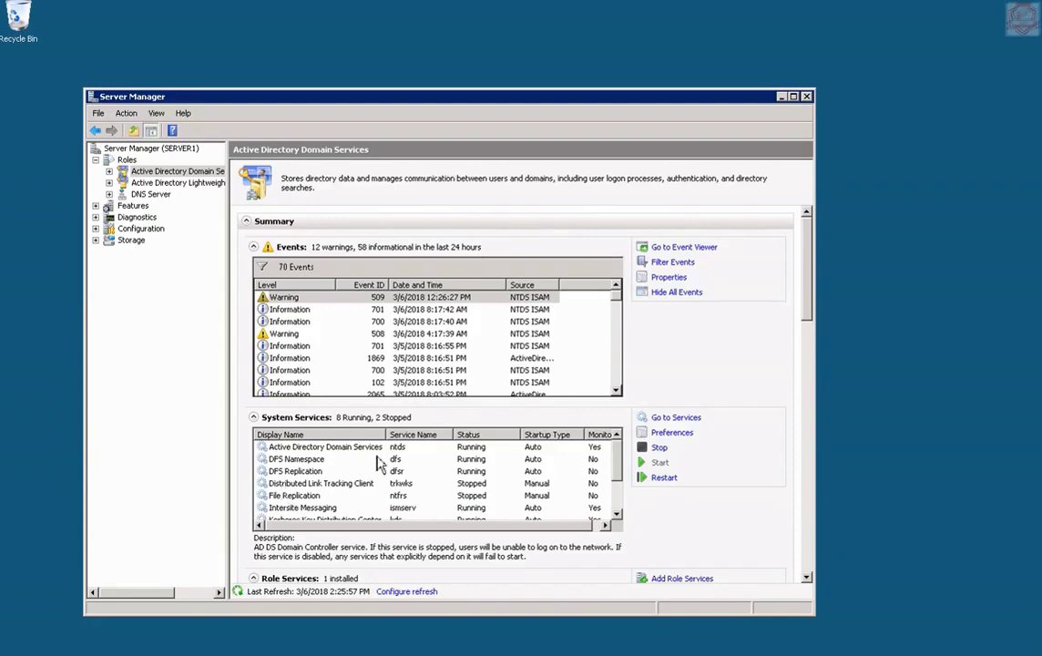
Show the AD LDS role summary with the ourldap service selected, scrolled to Advanced Tools.
left_click(167, 187)
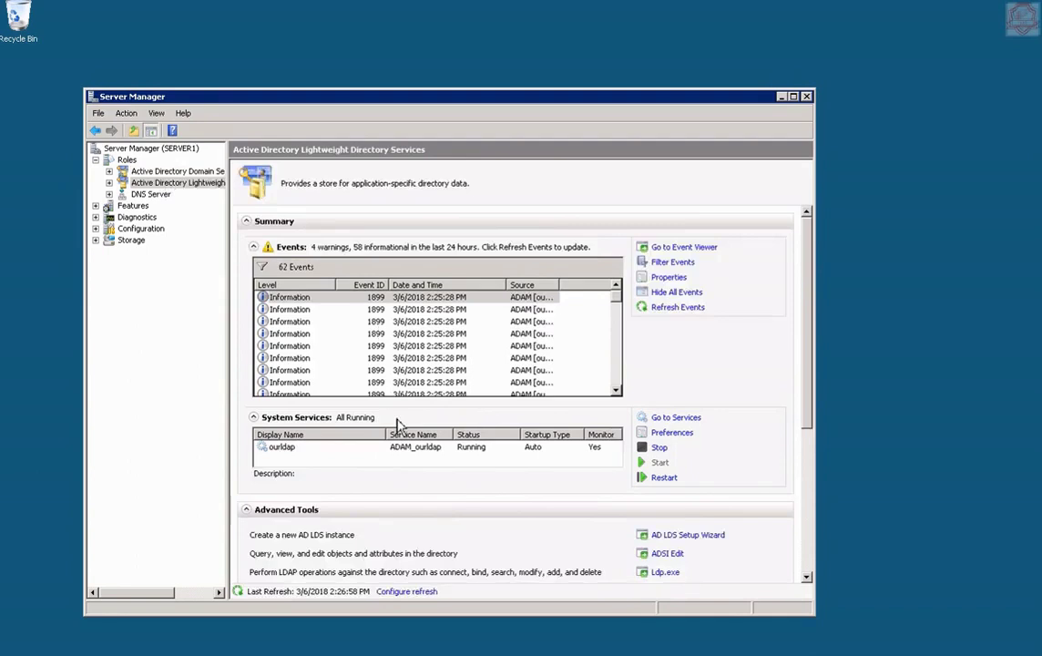
left_click(417, 456)
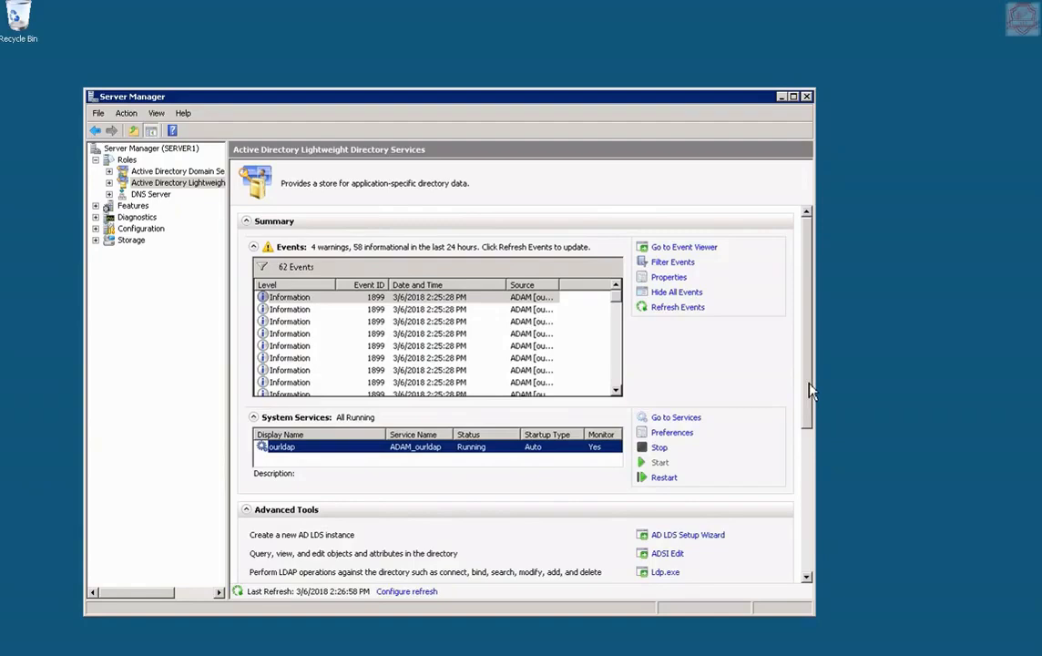
left_click_drag(811, 390, 807, 446)
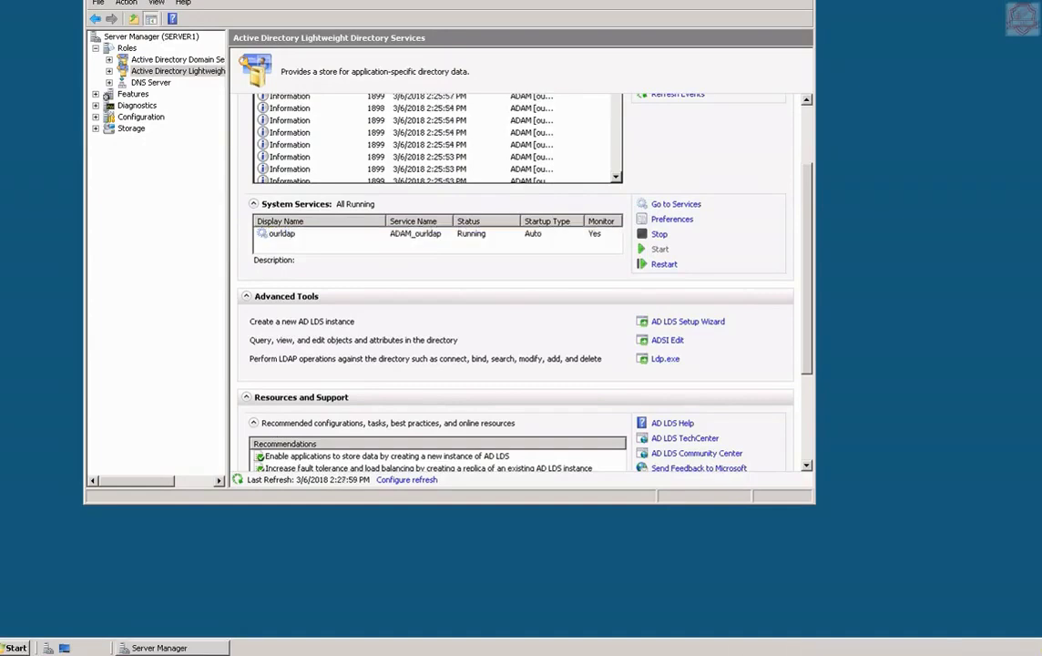
Dismiss the Start menu and launch ADSI Edit from the AD LDS Advanced Tools link.
left_click(17, 648)
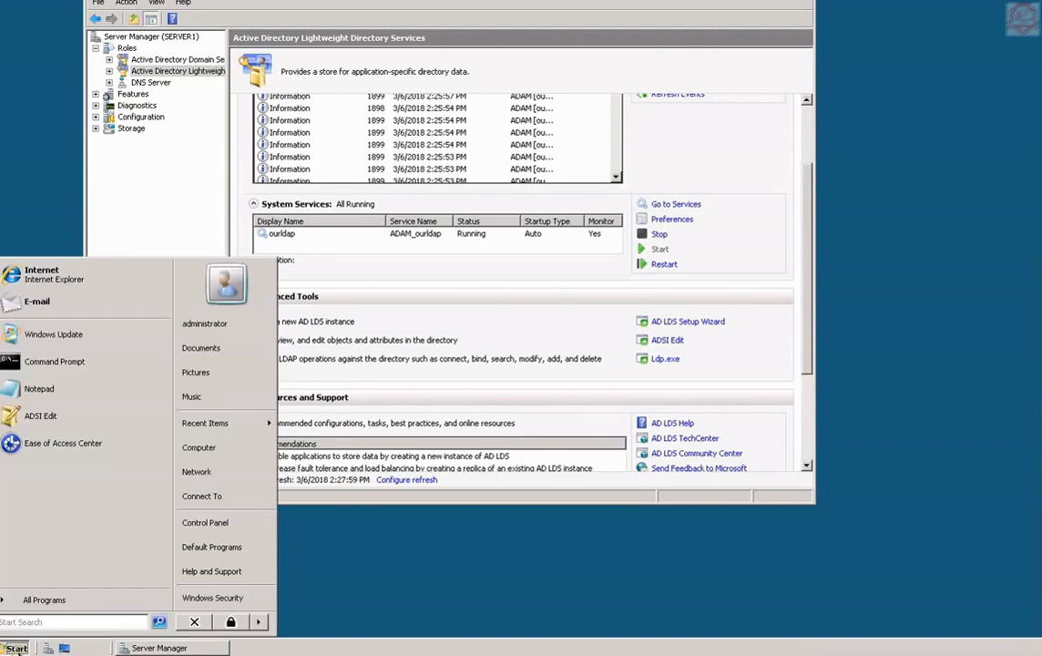
left_click(16, 647)
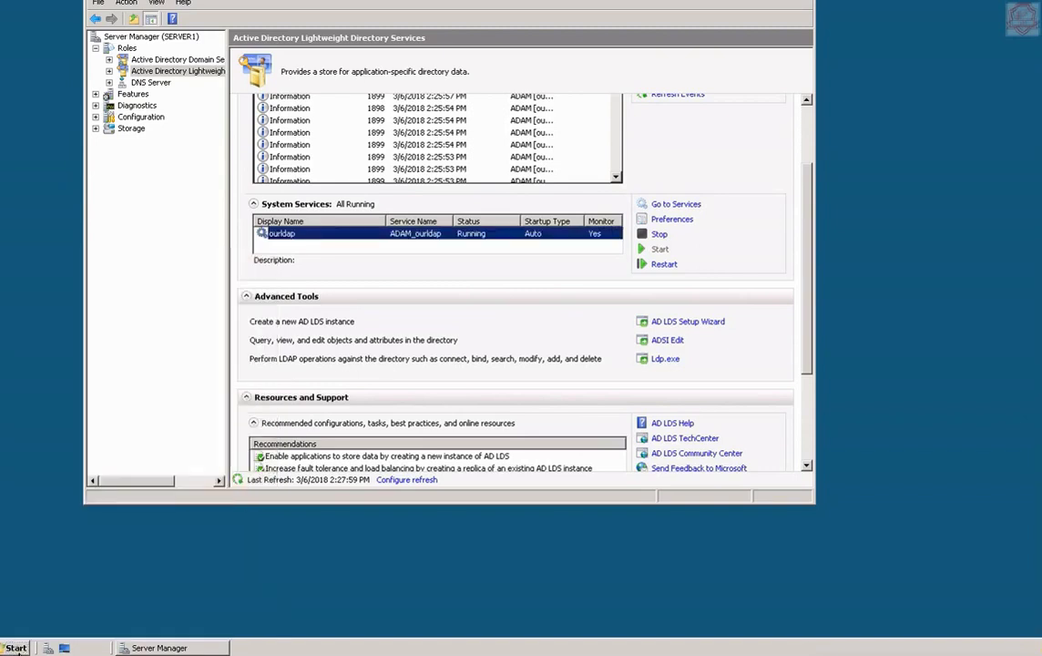
left_click(17, 647)
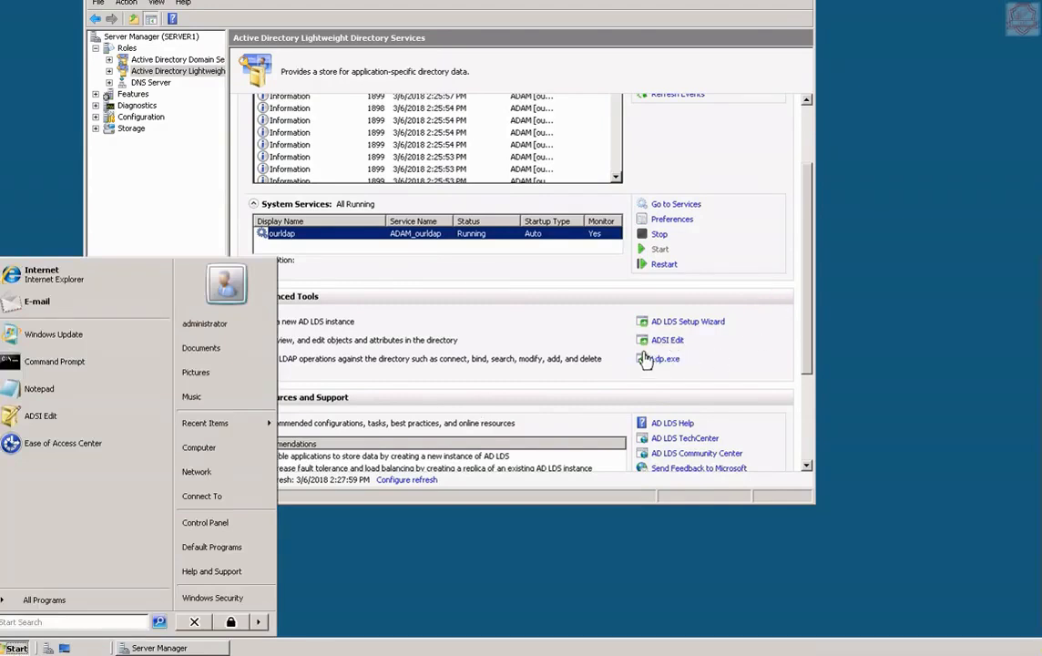
left_click(666, 342)
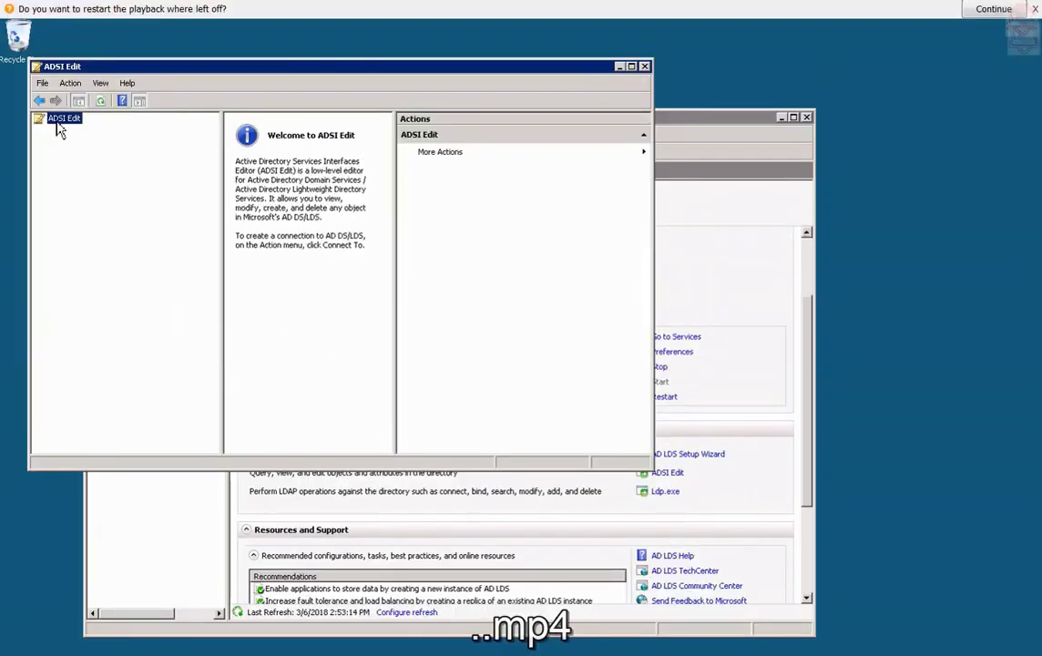
right_click(59, 122)
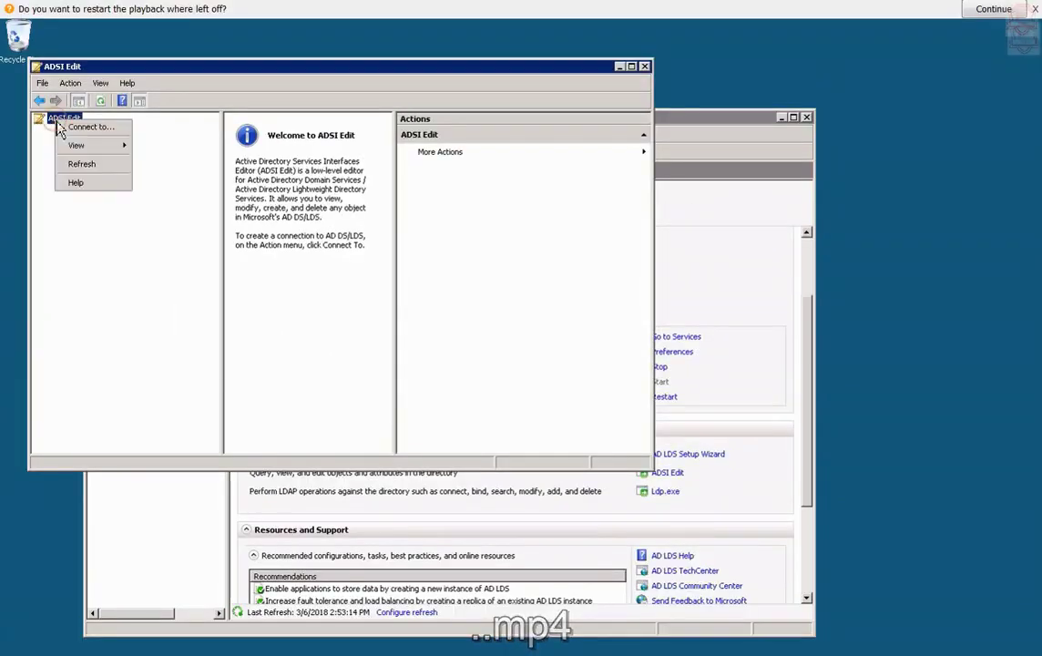
Create connection 'Pakhtano' with DN DC=pakhtano,dc=local and server server1.pakhtano.local.
left_click(86, 127)
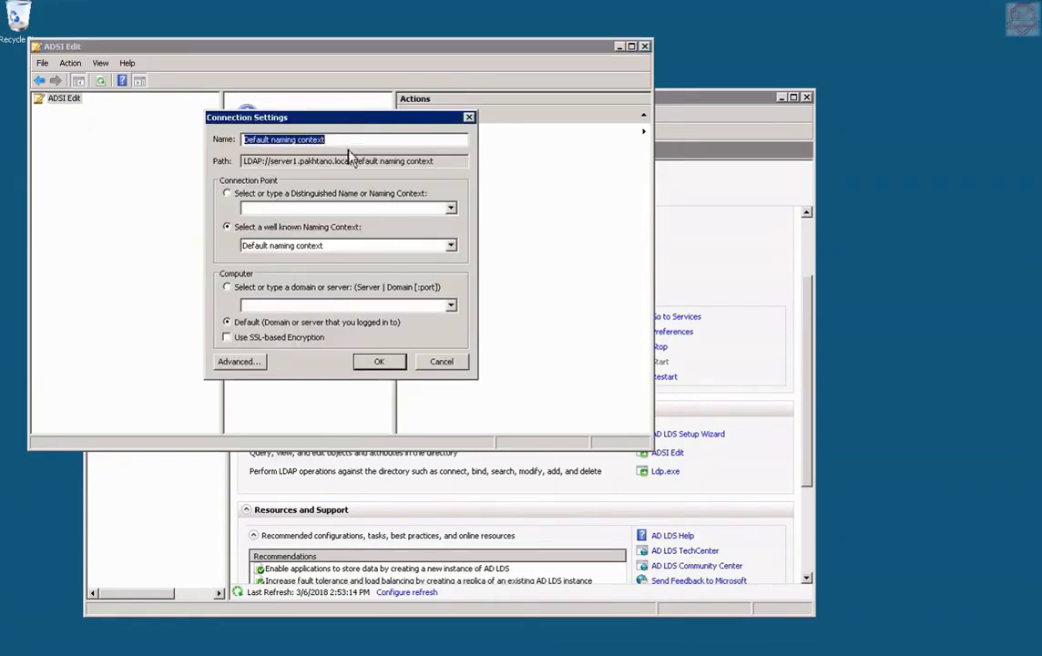
left_click(340, 139)
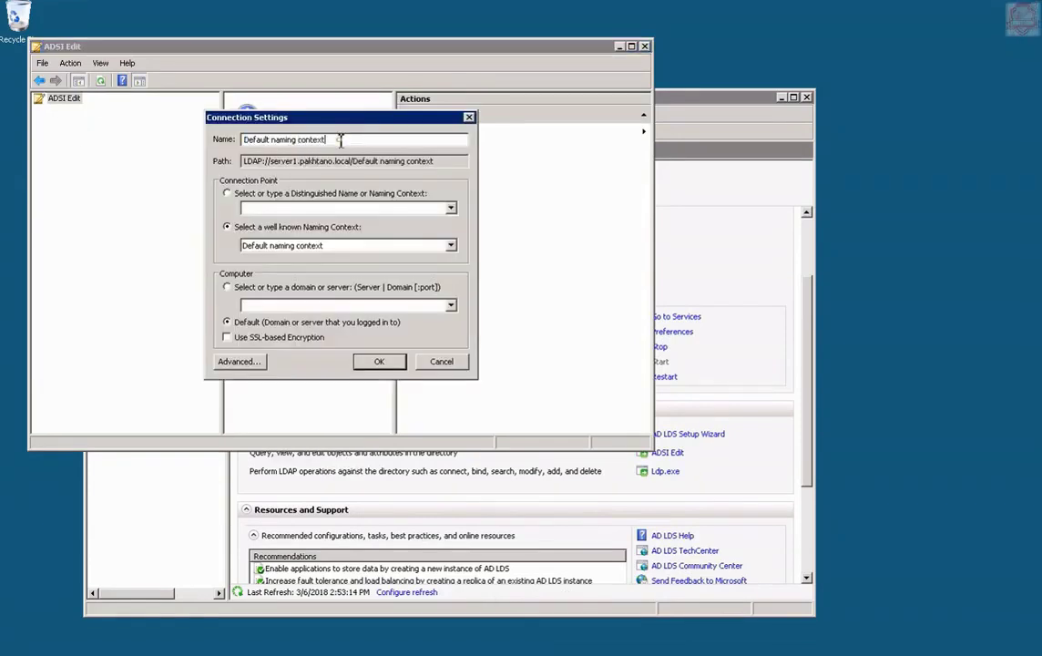
key("BackSpace")
key("BackSpace")
key("BackSpace")
key("BackSpace")
key("BackSpace")
key("BackSpace")
key("BackSpace")
key("BackSpace")
key("BackSpace")
key("BackSpace")
key("BackSpace")
key("BackSpace")
key("BackSpace")
key("BackSpace")
key("BackSpace")
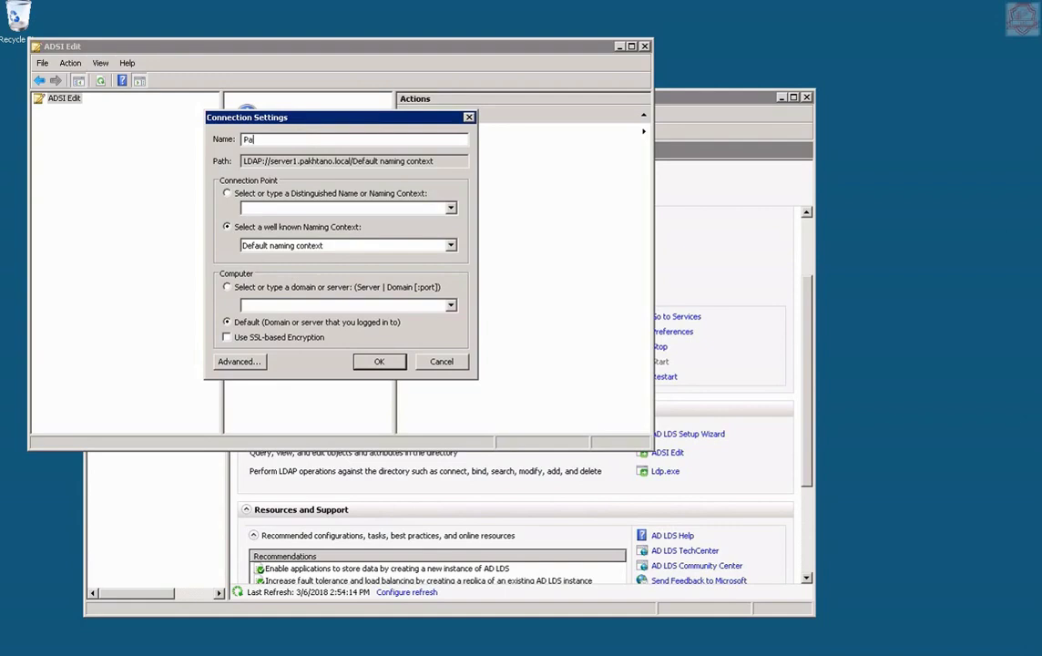
key("Tab")
key("Tab")
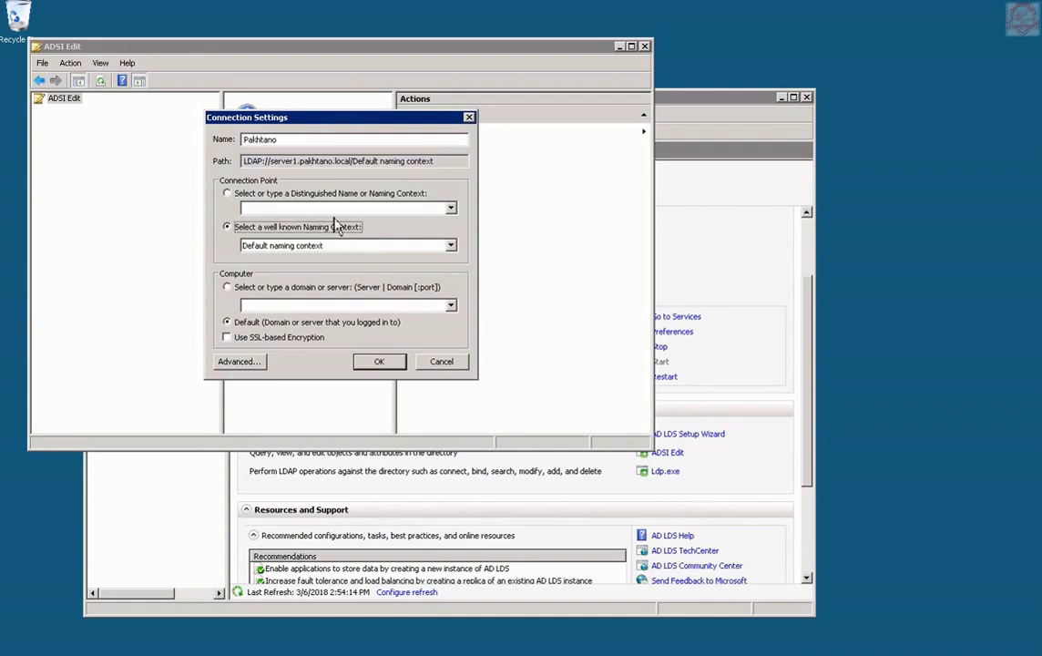
left_click(271, 193)
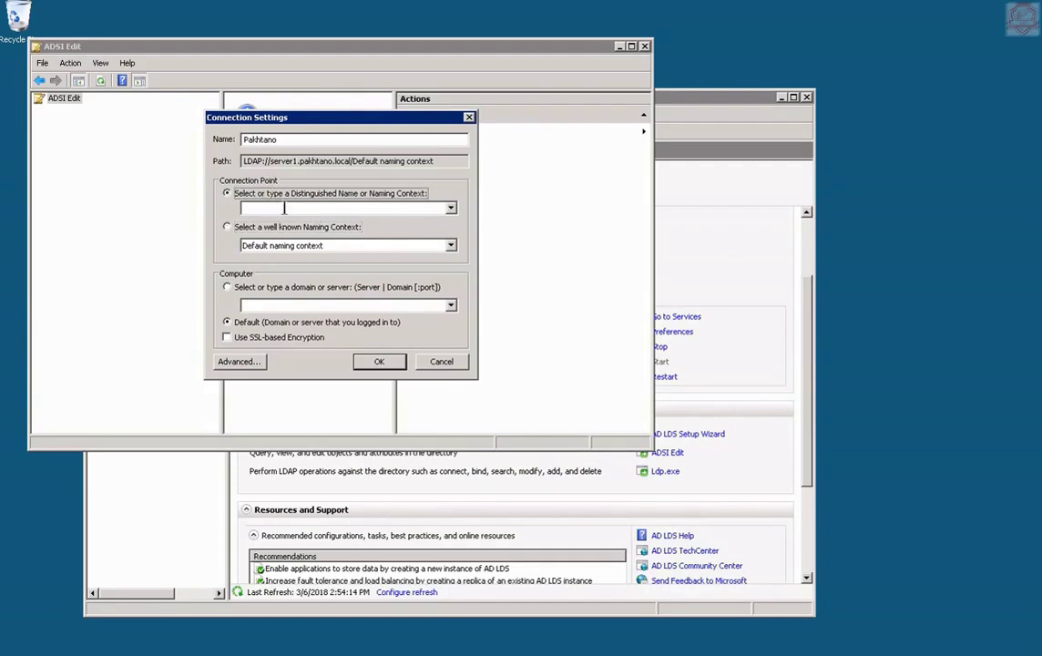
left_click(284, 208)
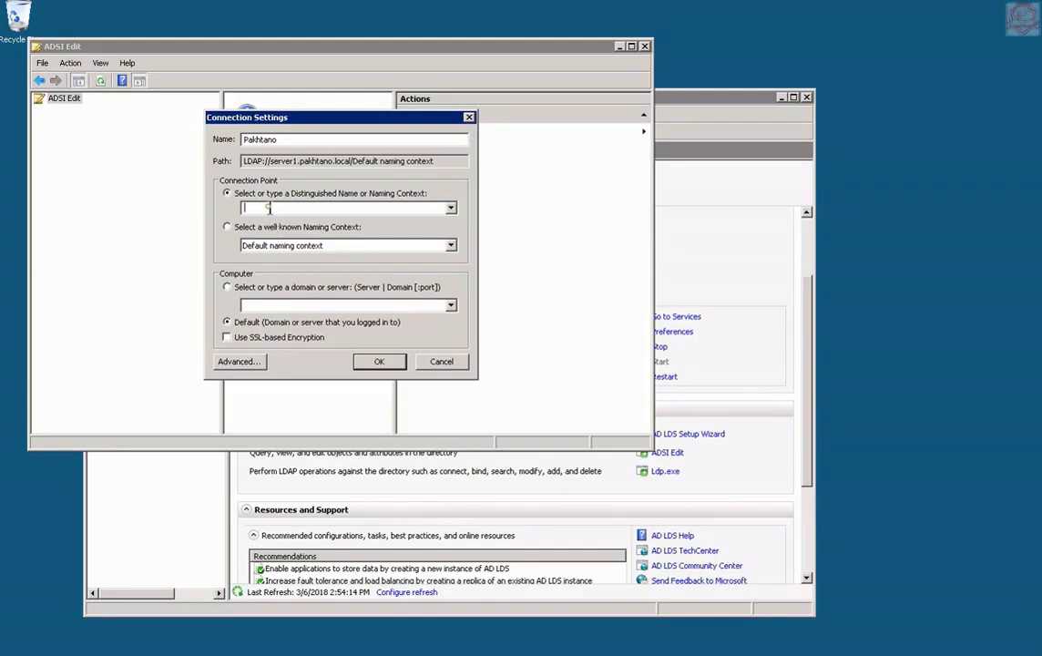
type("DC=pakhtano,dc=local")
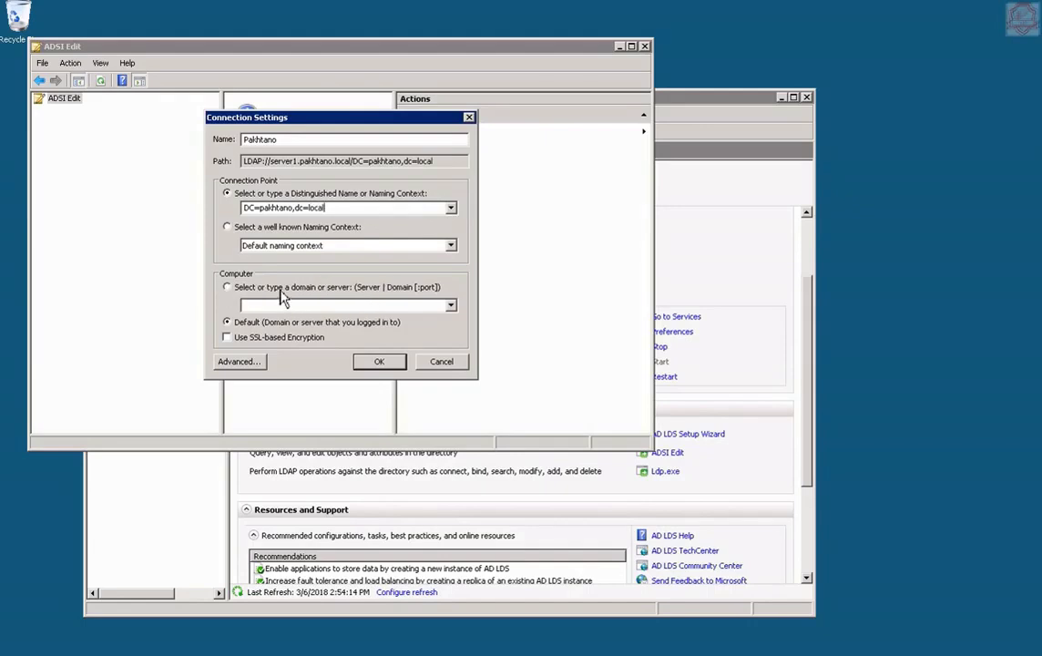
left_click(247, 289)
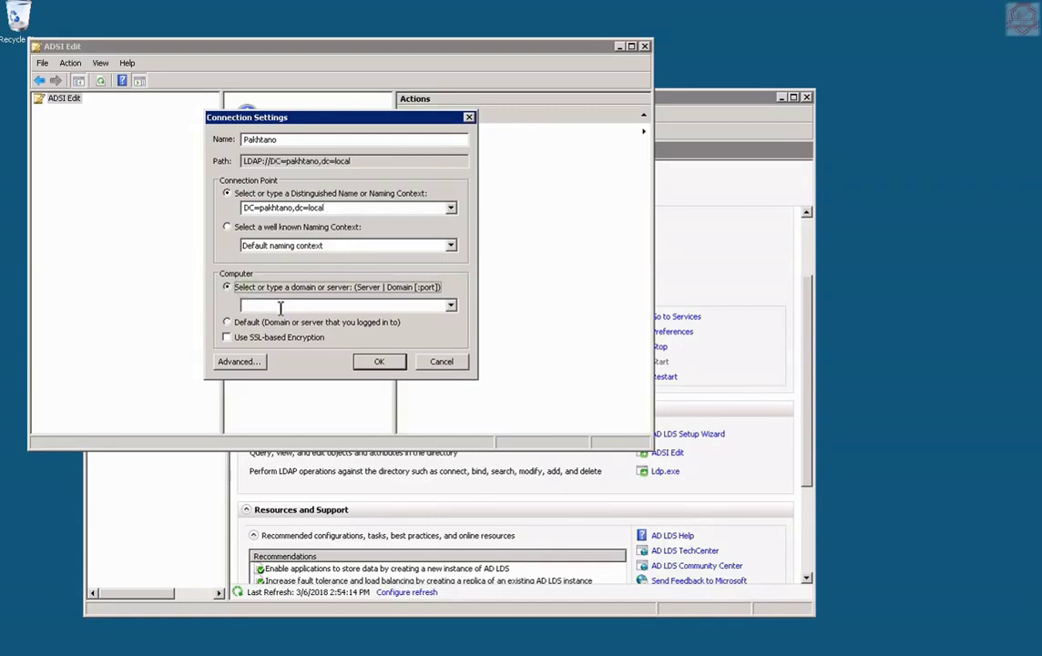
left_click(281, 308)
type("server1")
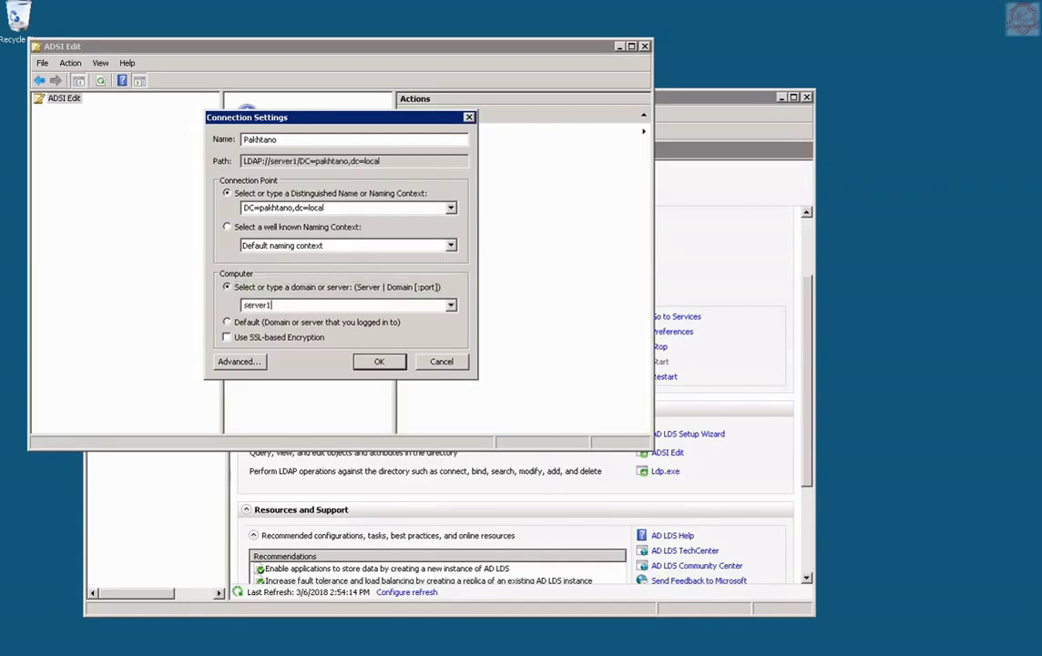
type(".pakhtano.")
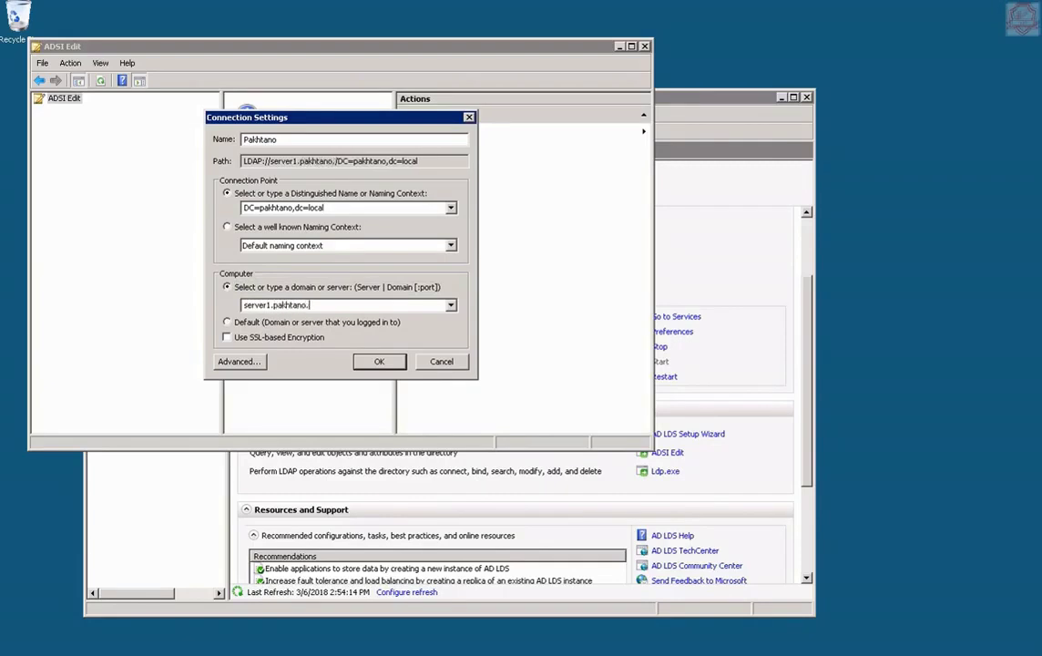
type("local")
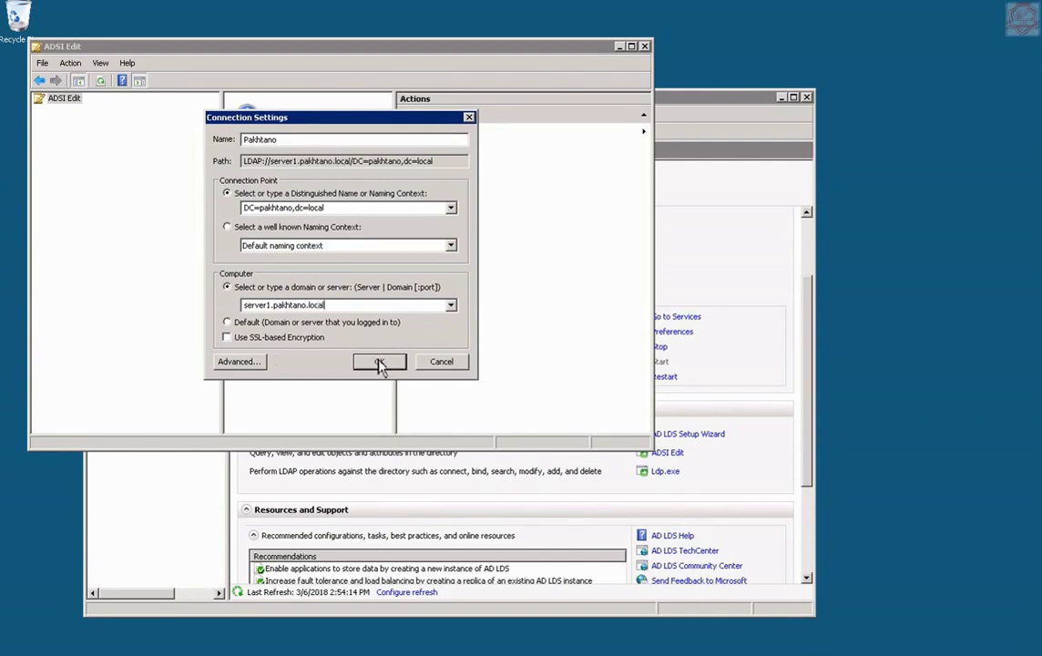
left_click(379, 363)
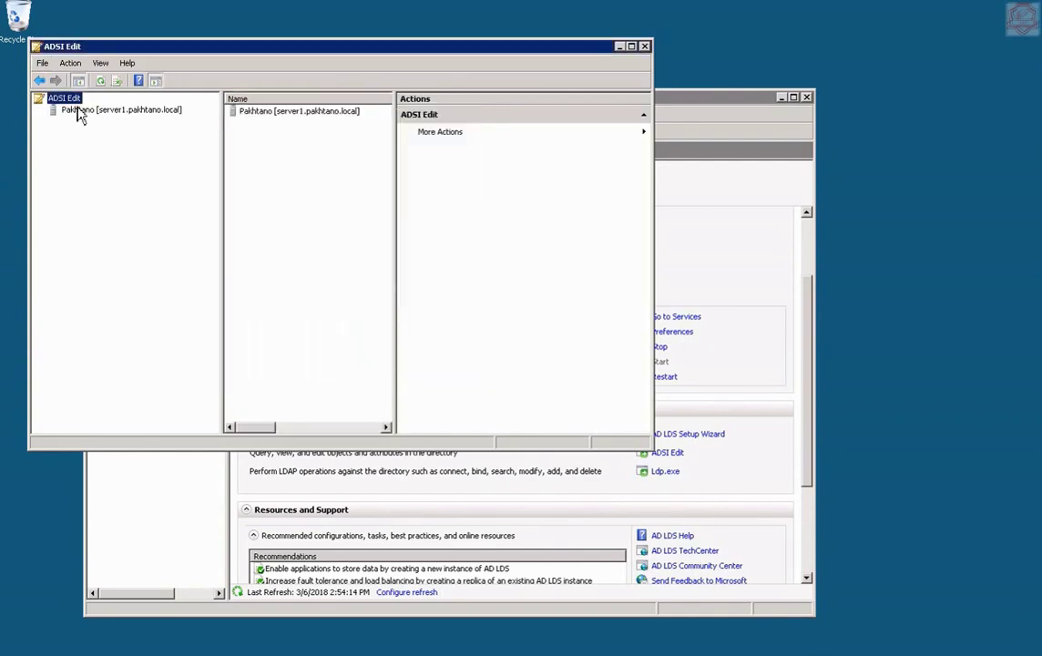
Expand Pakhtano and DC=pakhtano,dc=local, then open CN=Users to list its accounts and groups.
double_click(80, 114)
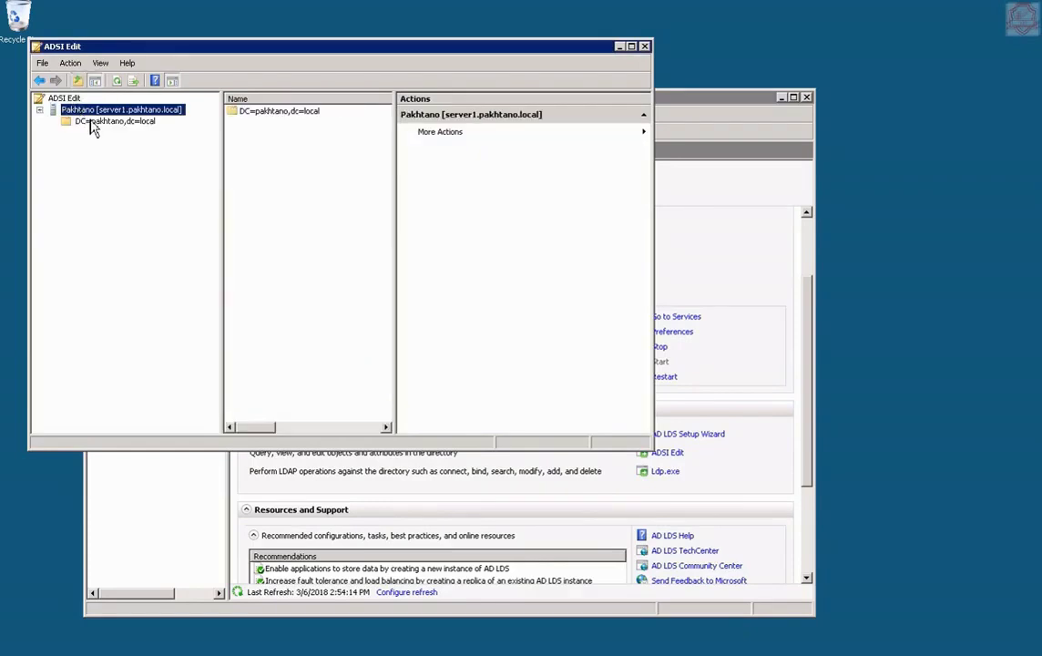
left_click(92, 124)
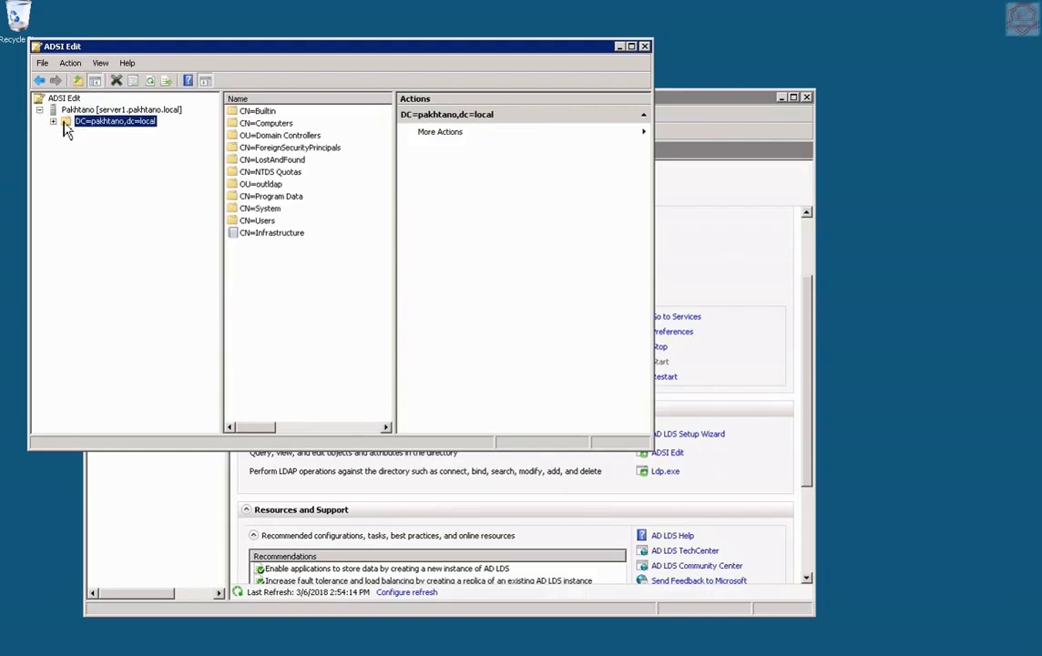
left_click(53, 121)
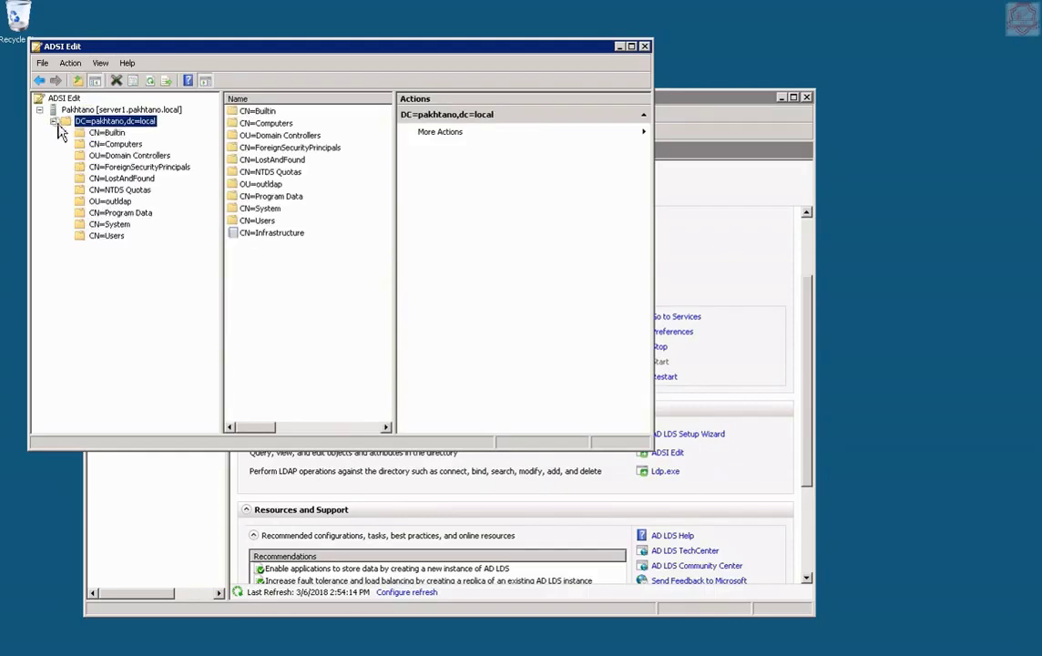
left_click(107, 236)
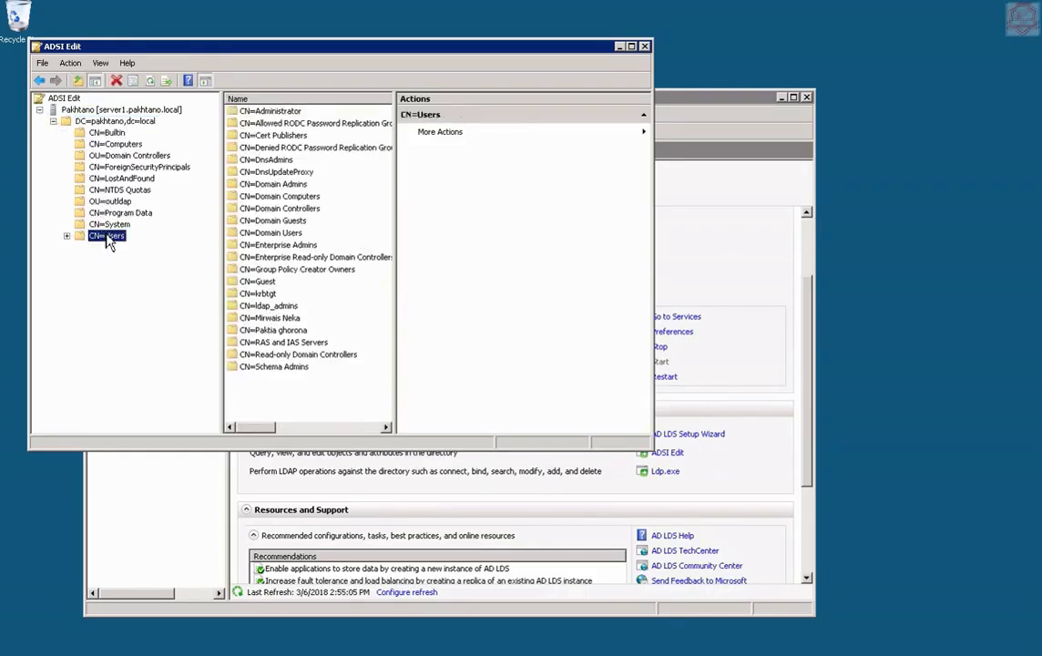
left_click(109, 237)
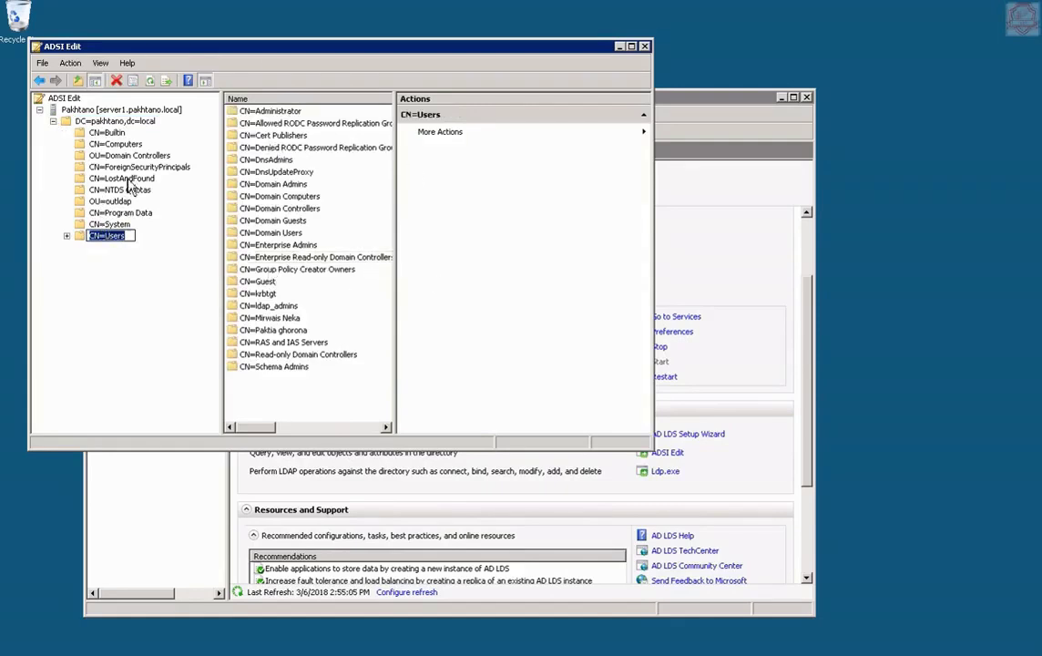
key("Escape")
left_click(67, 237)
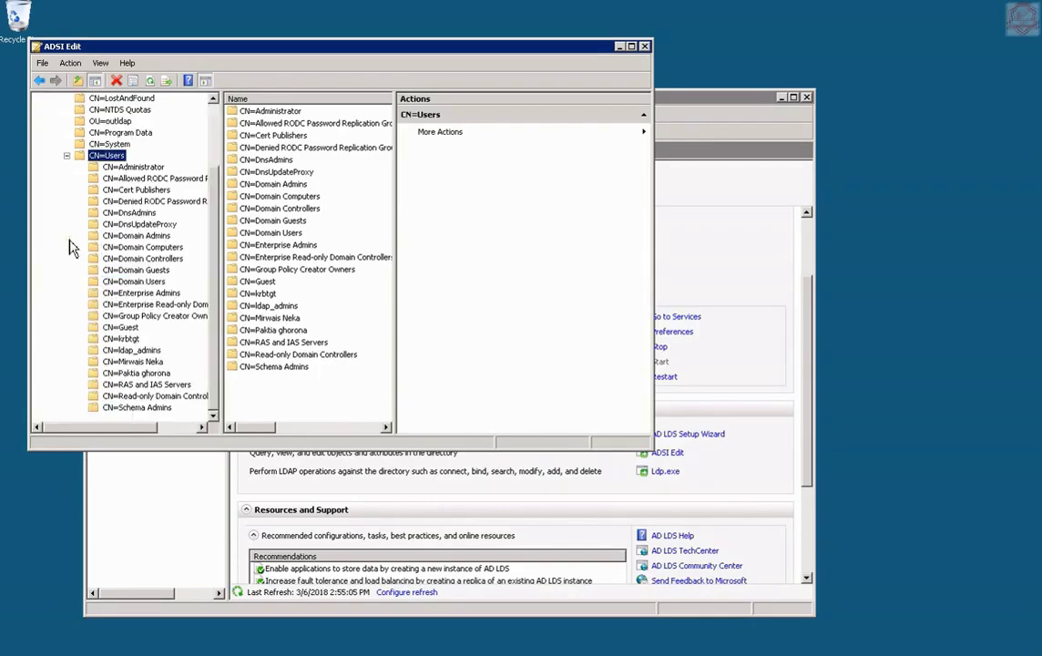